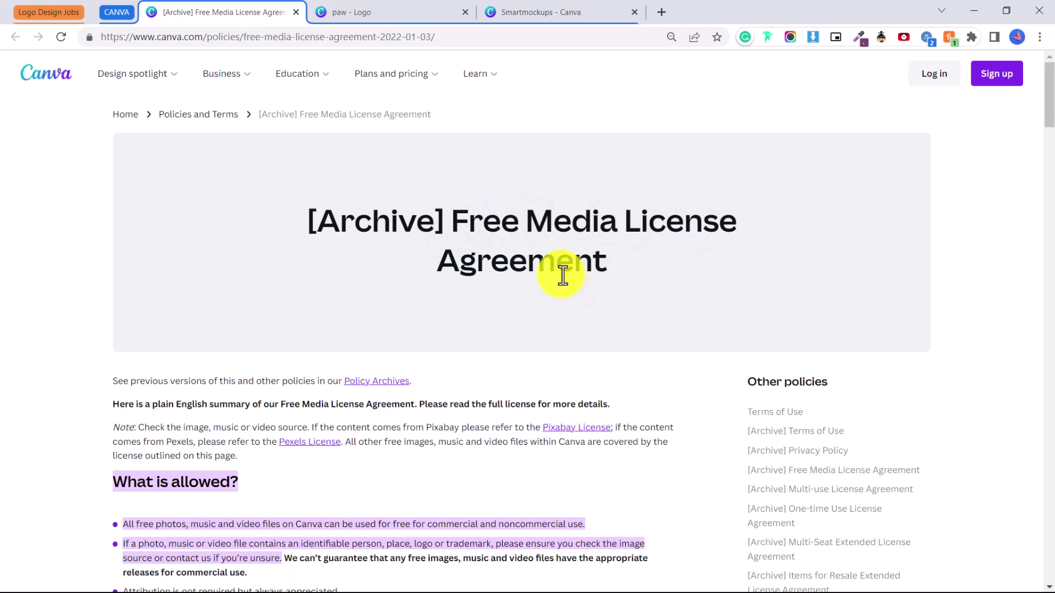
- Review which uses are allowed and not allowed in the Free Media License Agreement
scroll(561, 274, down, 3)
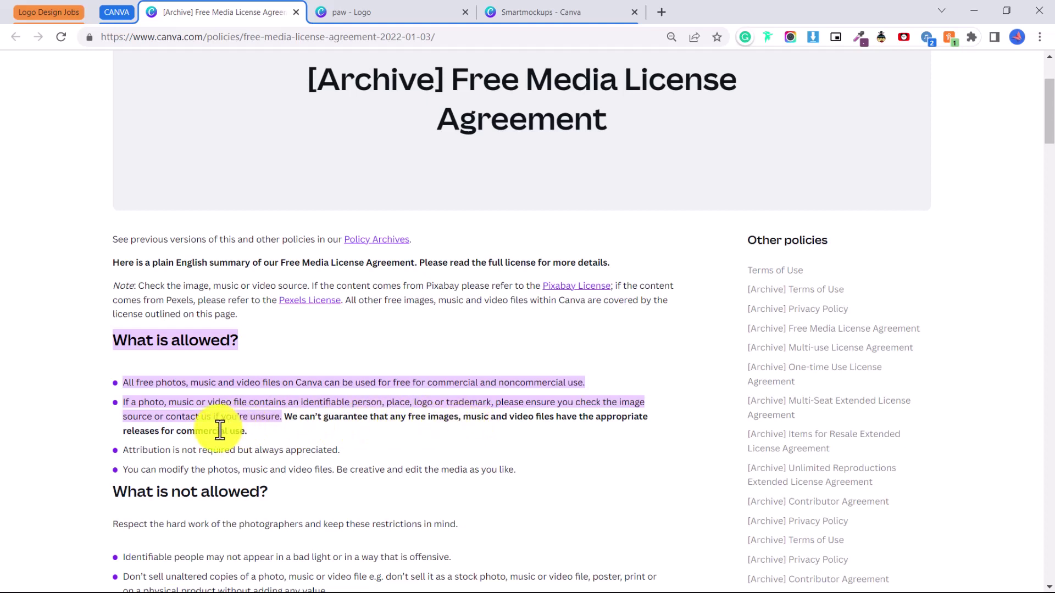
scroll(165, 462, down, 2)
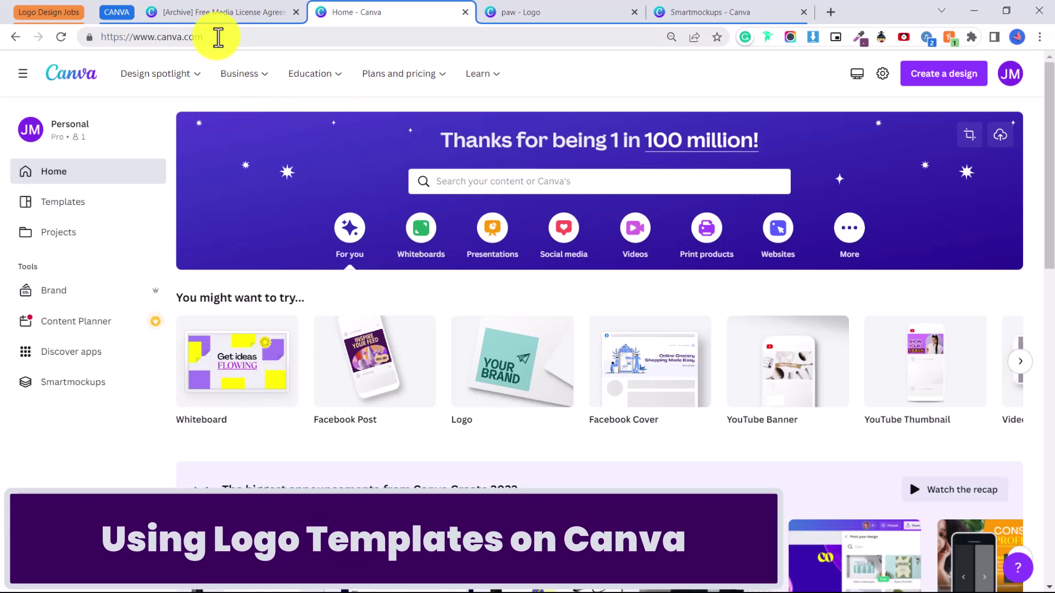
- Create a new logo design from the Canva home page and search its logo templates for "pet"
click(495, 401)
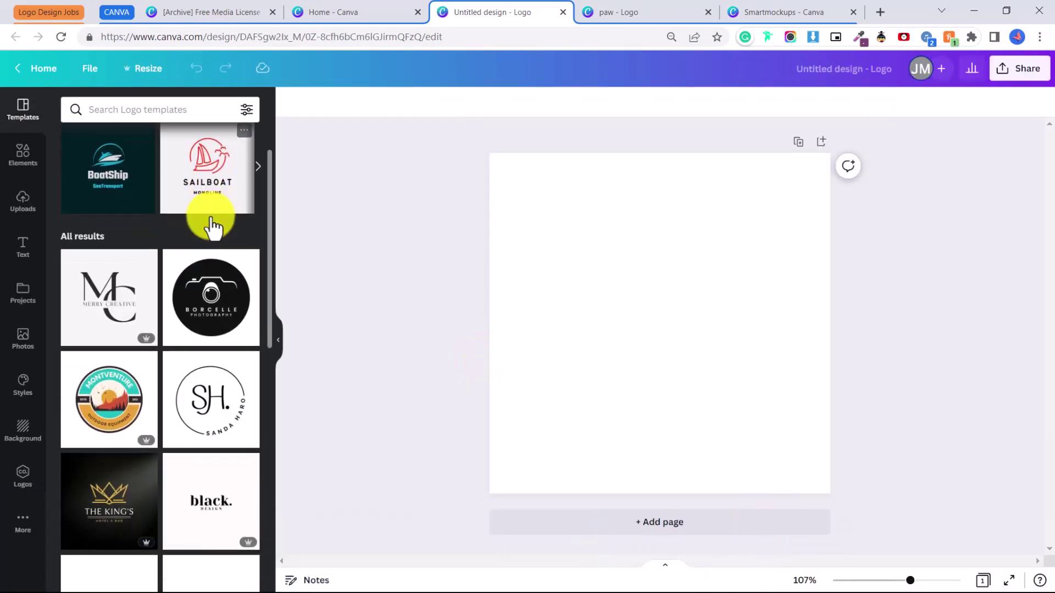
click(132, 111)
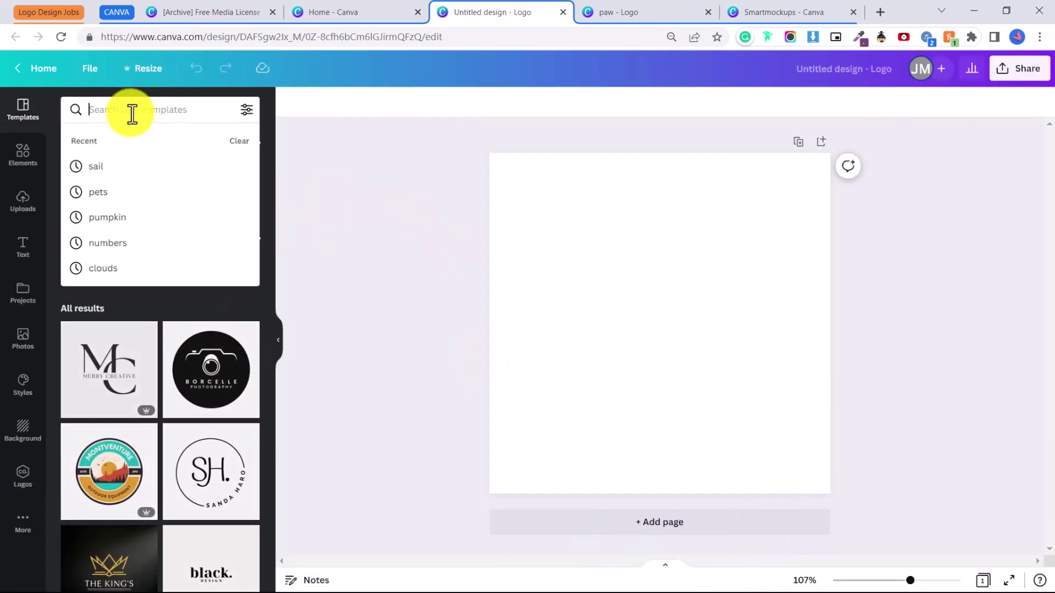
text(logo)
key(BackSpace)
key(BackSpace)
key(BackSpace)
key(BackSpace)
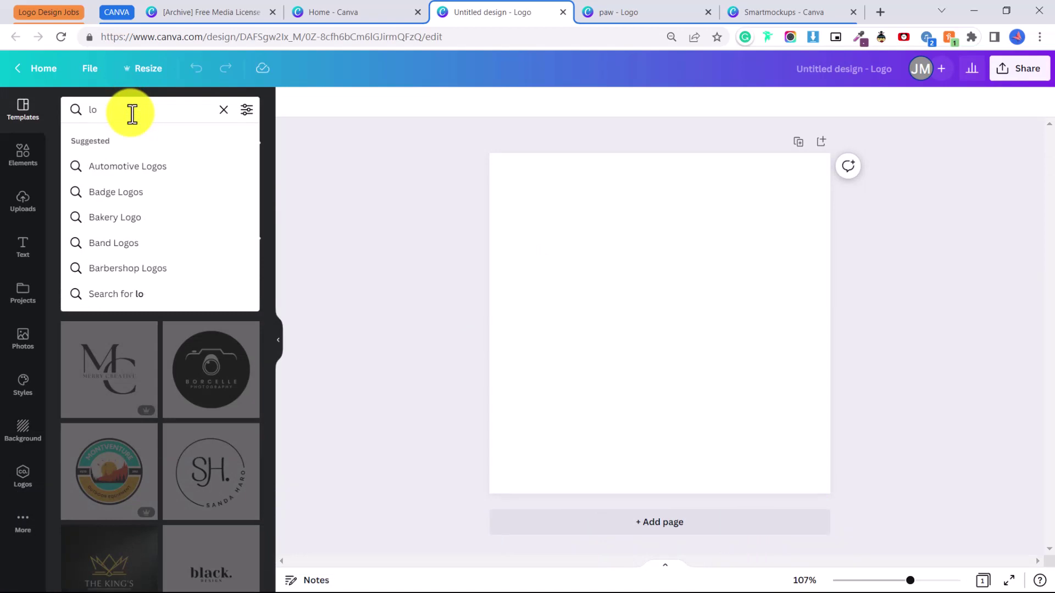
text(pet)
key(Return)
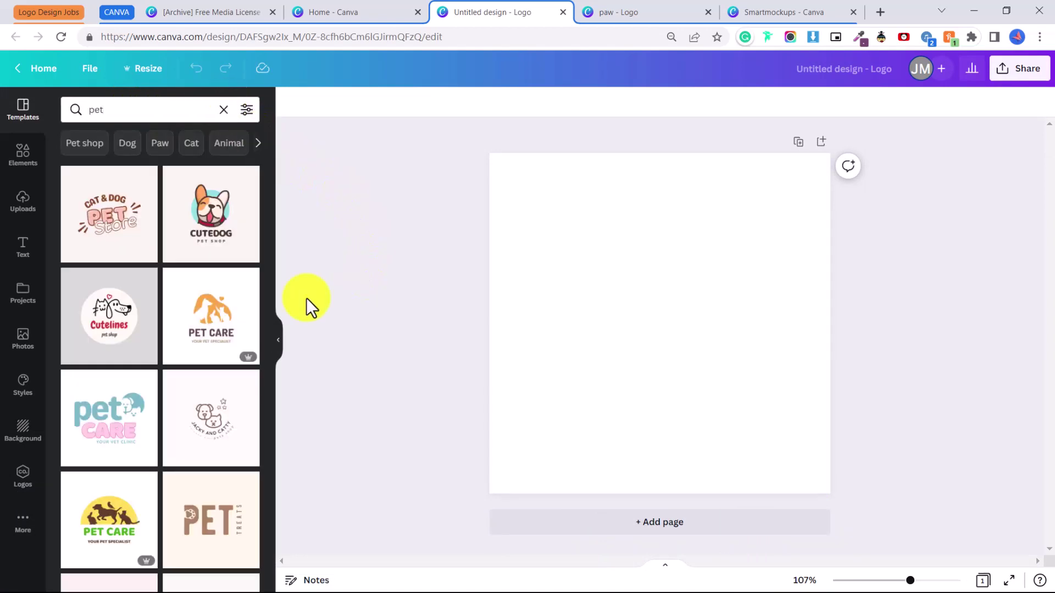
- Try the orange Pet Care and the Jacky and Catty templates on the page, selecting the star graphic in the second one
click(226, 351)
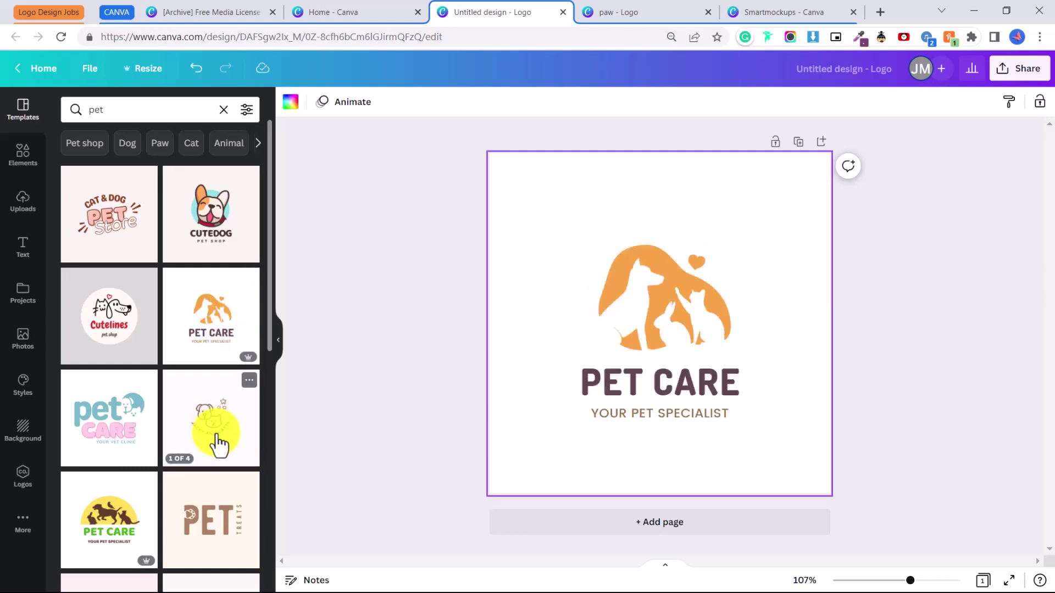
click(212, 427)
click(74, 116)
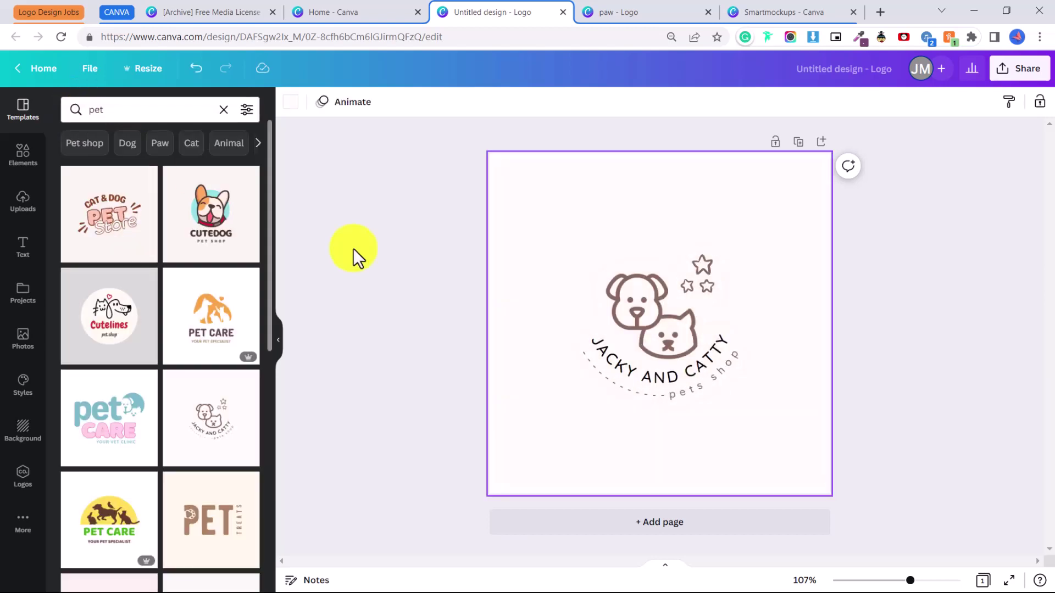
click(698, 264)
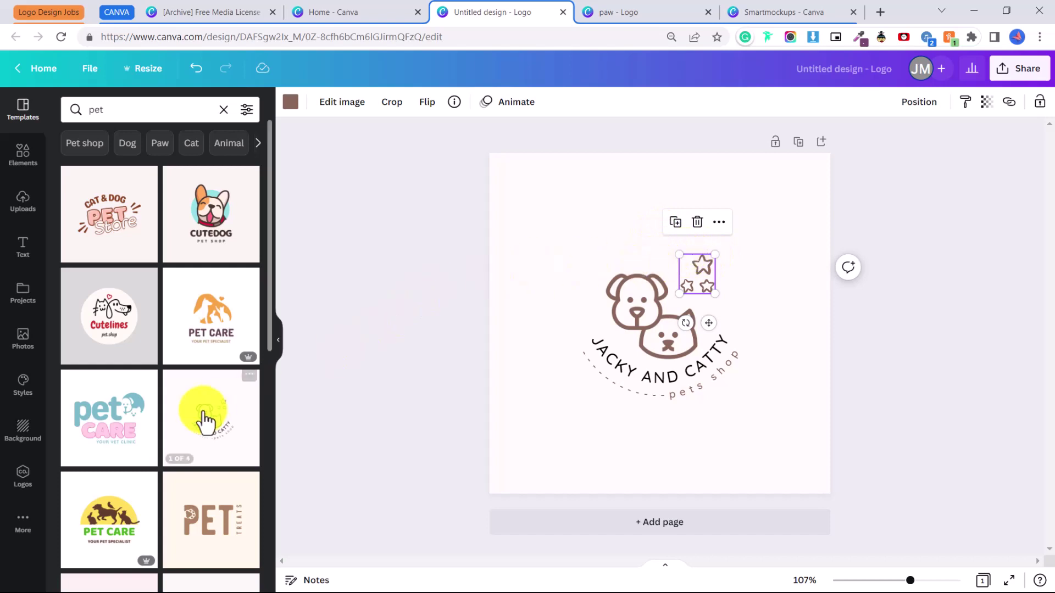
- Try the Pet Clinic and Asulera pet care logo templates on the page
scroll(202, 418, down, 5)
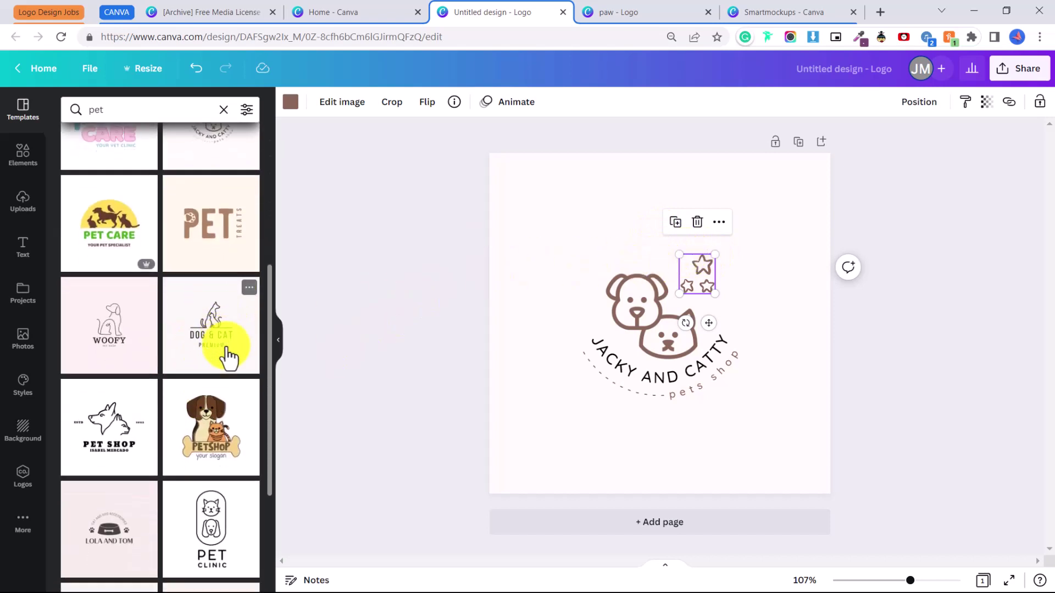
scroll(225, 351, down, 3)
click(226, 363)
click(228, 508)
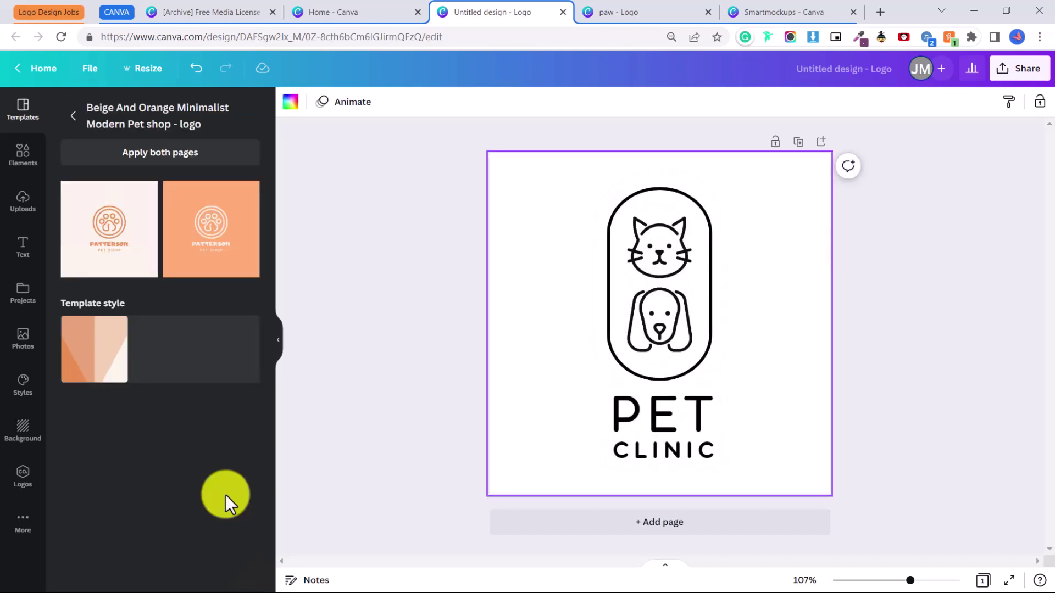
click(67, 107)
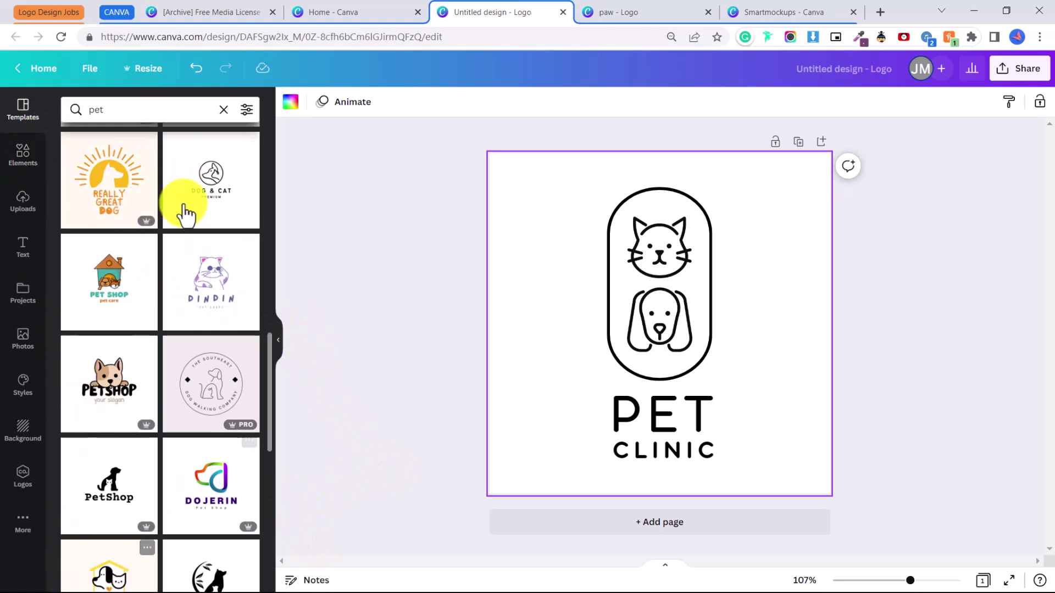
scroll(122, 423, down, 4)
click(107, 379)
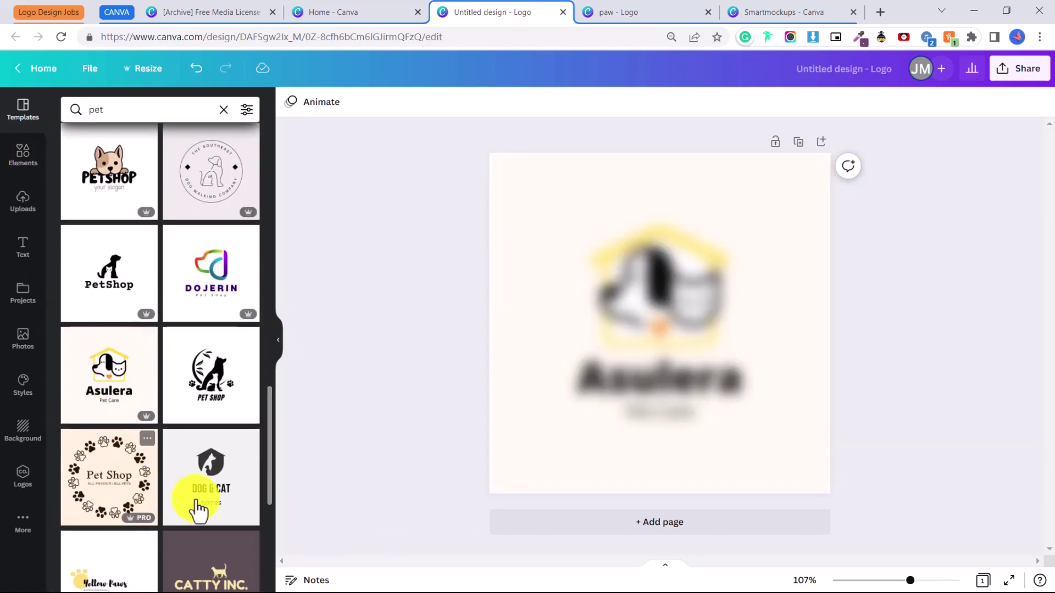
scroll(219, 489, down, 1)
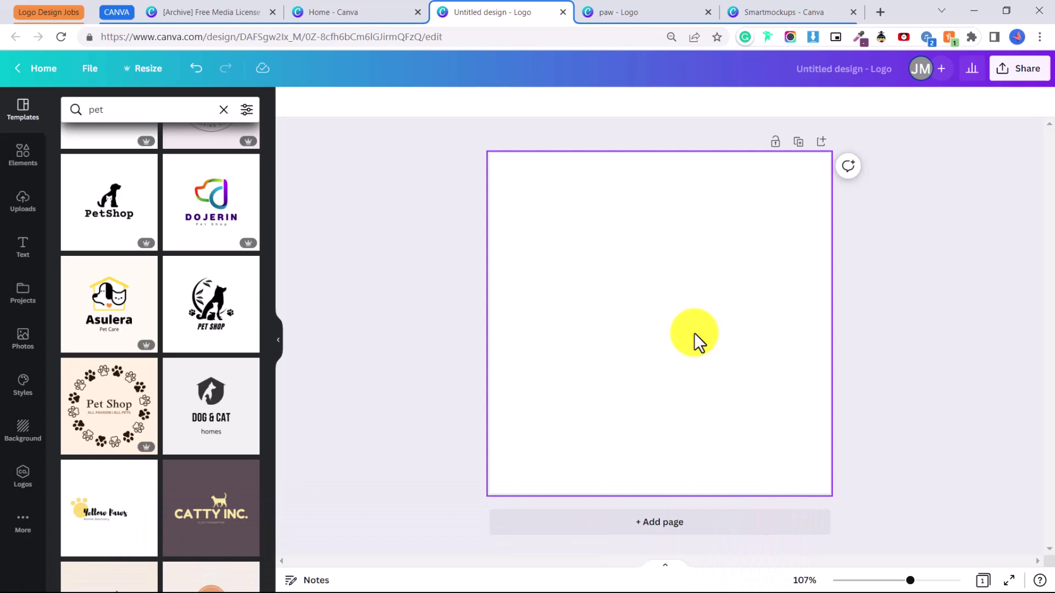
- Search the design elements for "sailboat" and limit the results to graphics
click(25, 163)
click(158, 103)
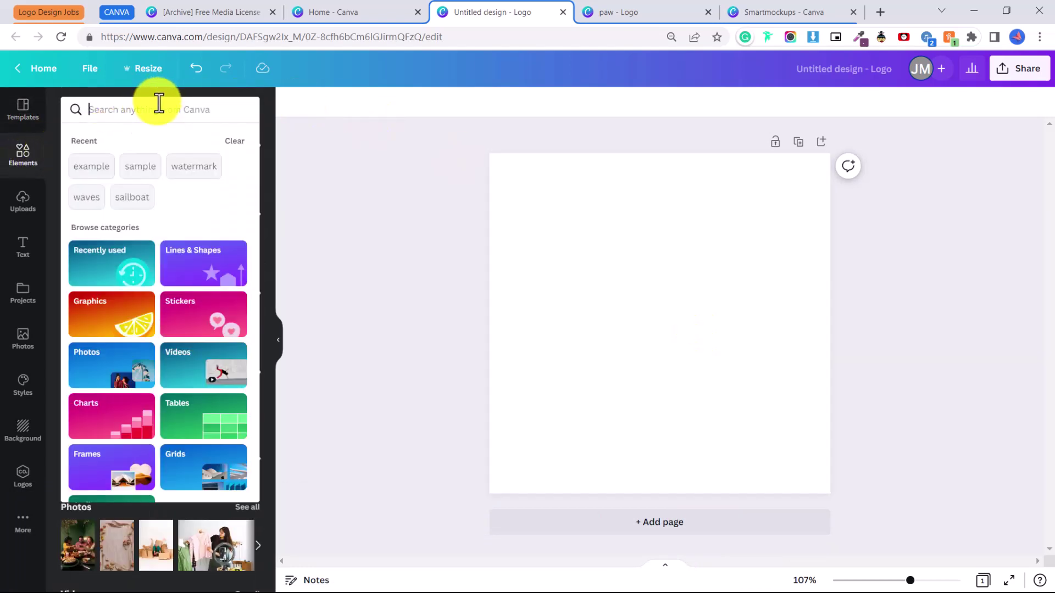
text(sailboat)
key(Return)
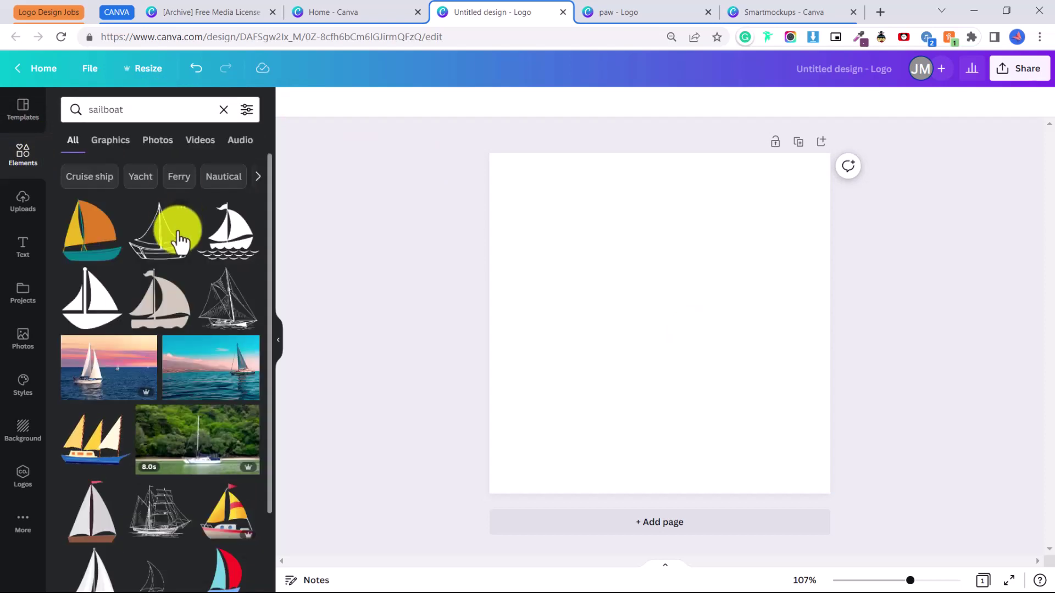
scroll(116, 330, down, 4)
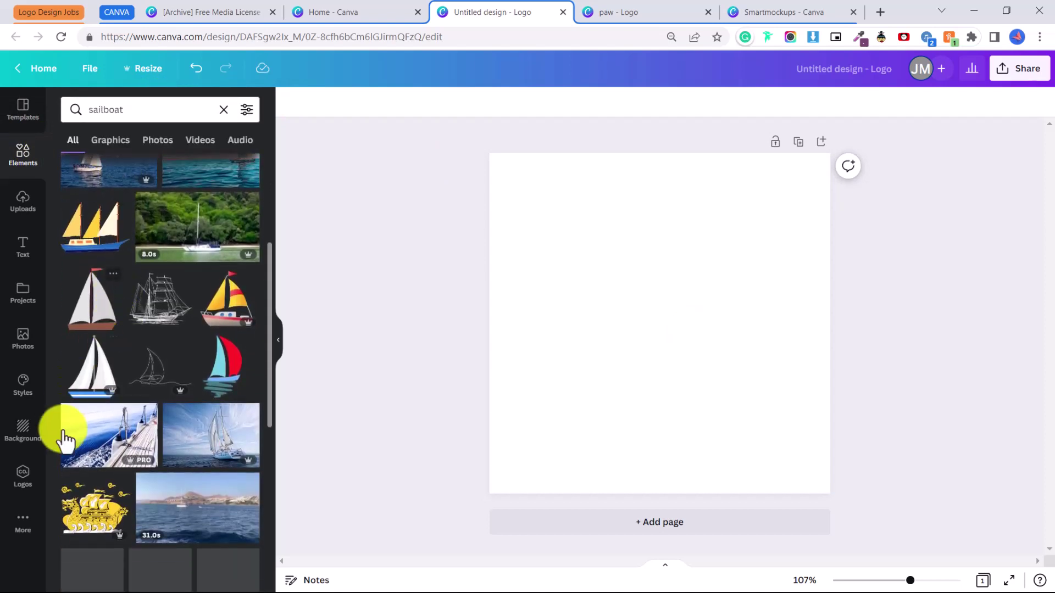
scroll(261, 309, up, 5)
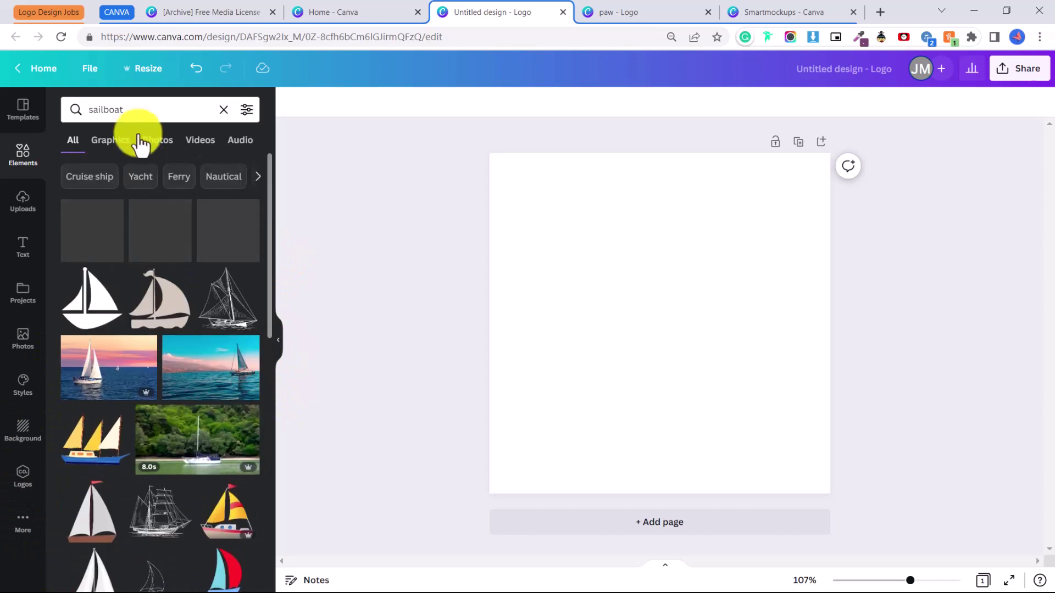
click(112, 144)
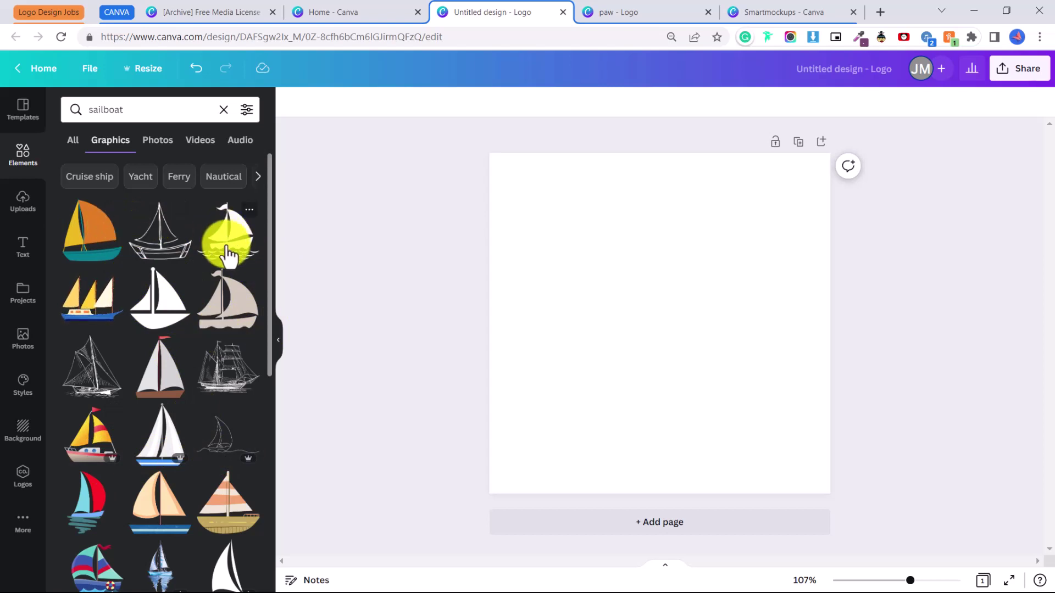
- Try the grey-sailed boat graphic with the red flag on the blank page and undo its placement
scroll(140, 246, down, 3)
click(140, 242)
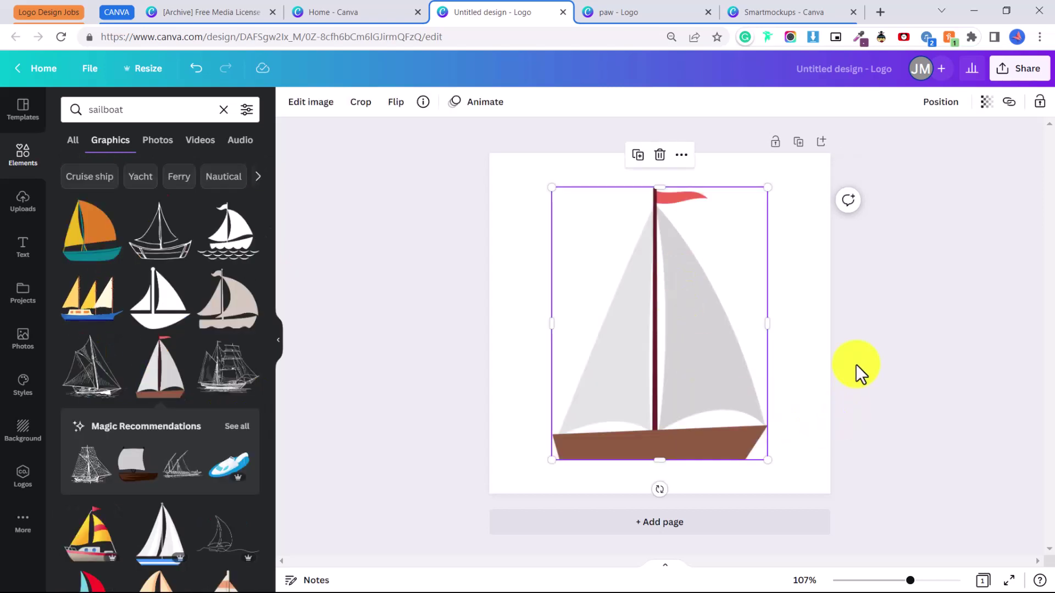
key(ctrl+z)
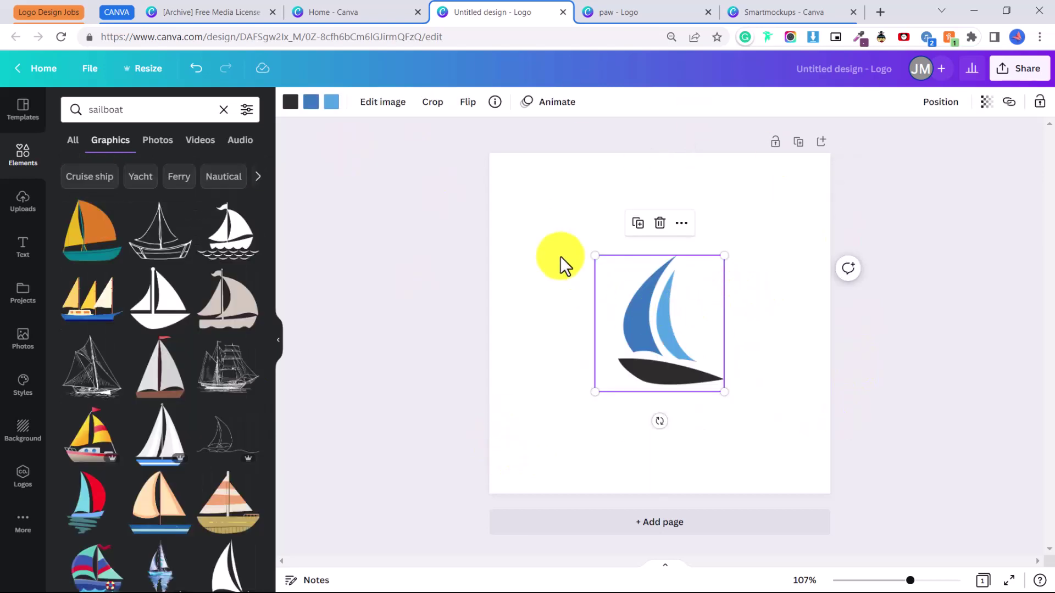
- Move the blue sailboat graphic from the centre into the left half of the page
drag(665, 300, 601, 288)
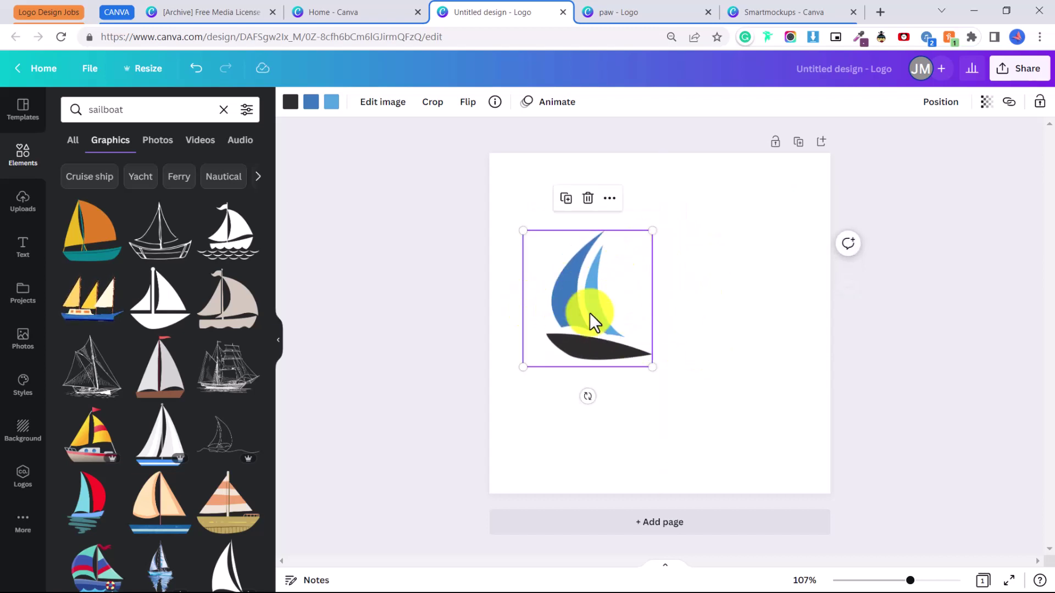
- Try a pink default colour on the sailboat's dark hull and undo the colour change
click(290, 103)
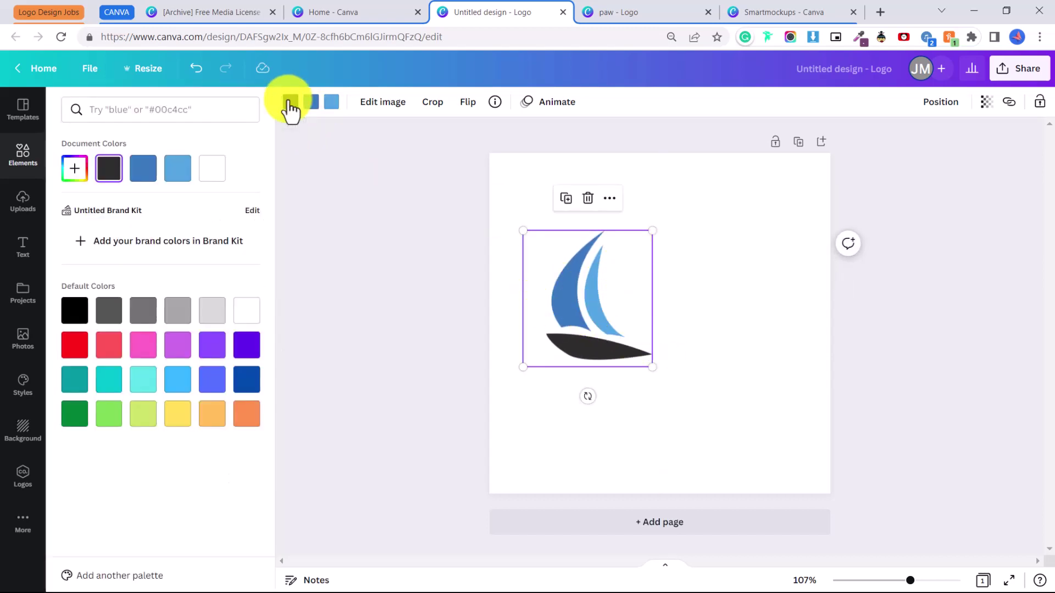
click(143, 346)
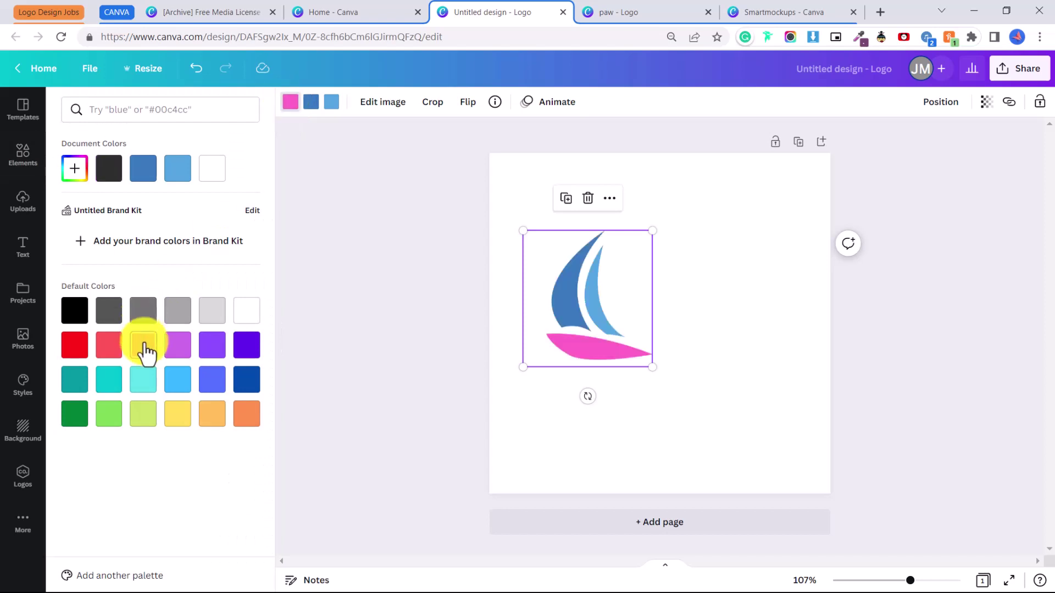
key(ctrl+z)
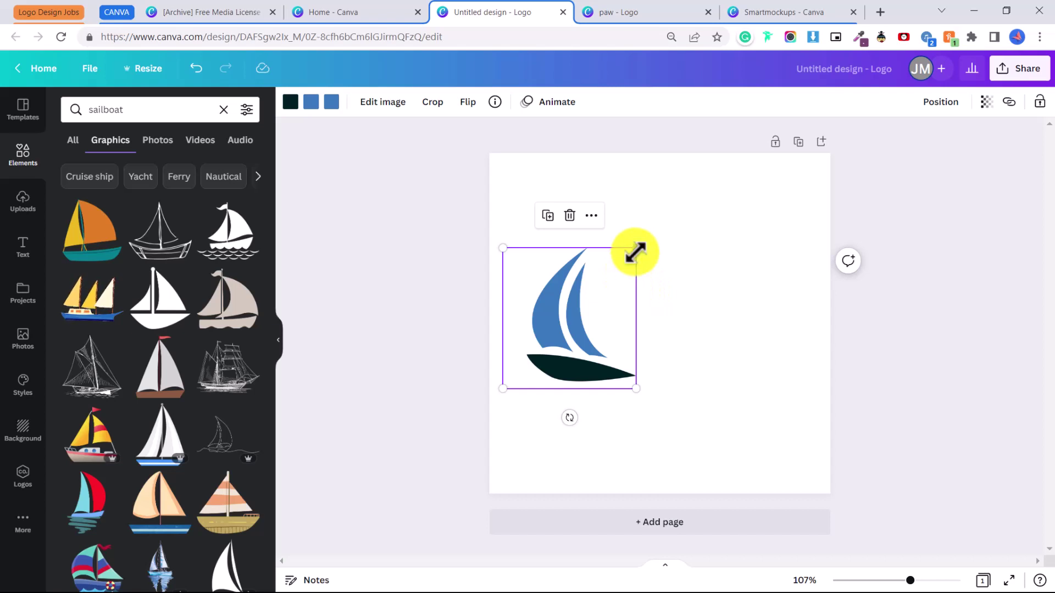
- Scale the sailboat graphic down slightly and reposition it in the left half of the page
mouse_move(646, 241)
mouse_down()
mouse_move(740, 182)
mouse_move(638, 247)
mouse_up()
drag(636, 386, 612, 360)
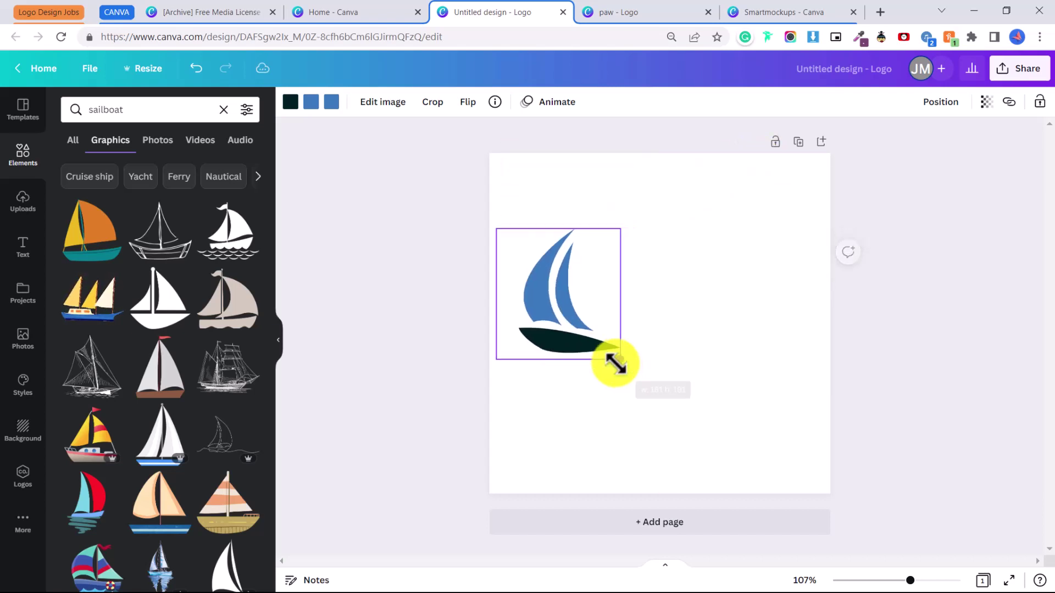
drag(582, 320, 593, 323)
click(648, 330)
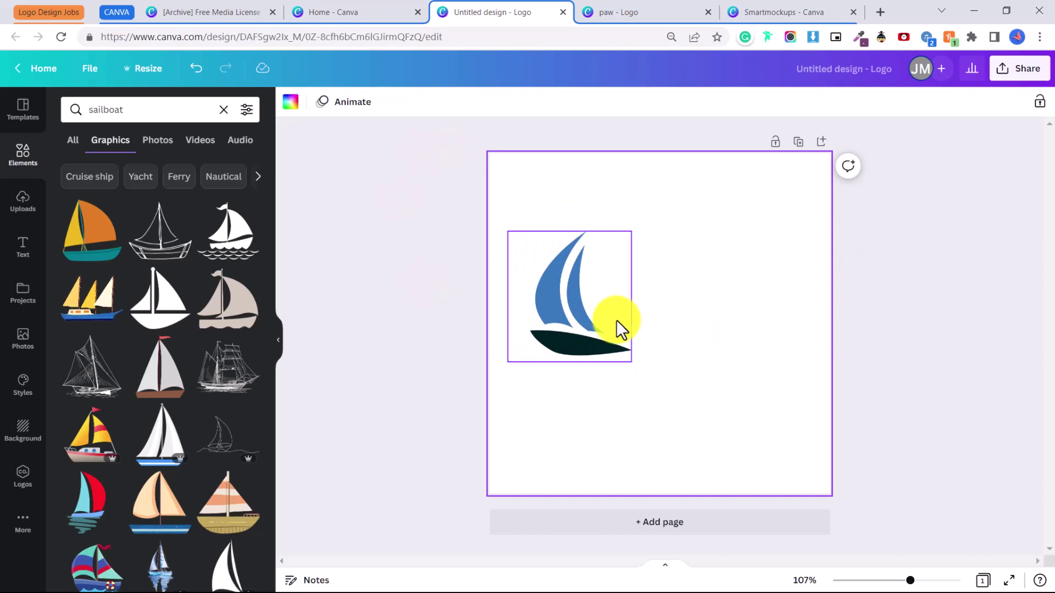
- Add a heading to the page and set its font to Teko Bold
click(26, 250)
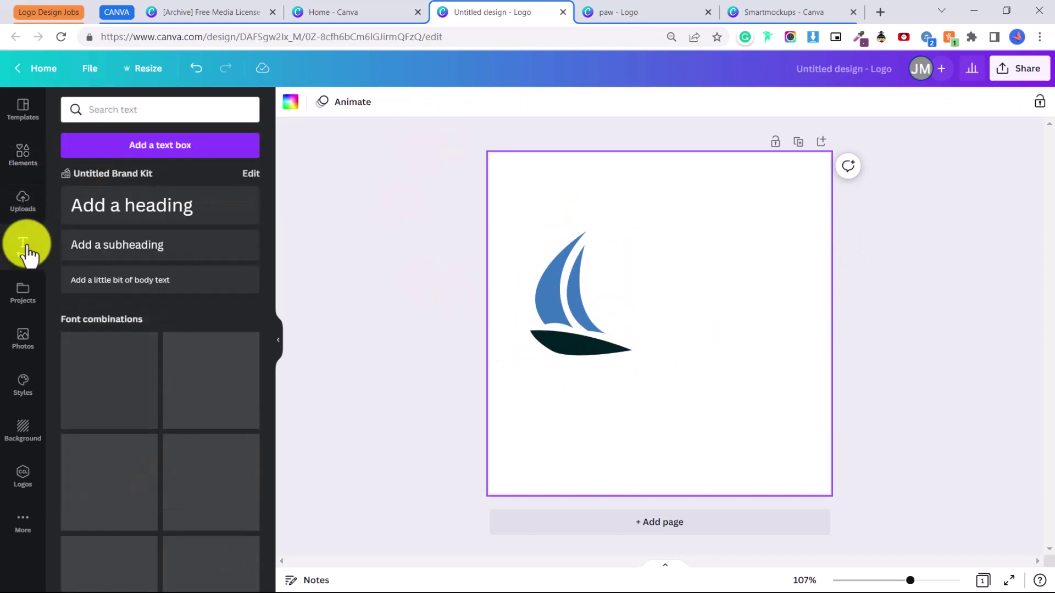
click(118, 212)
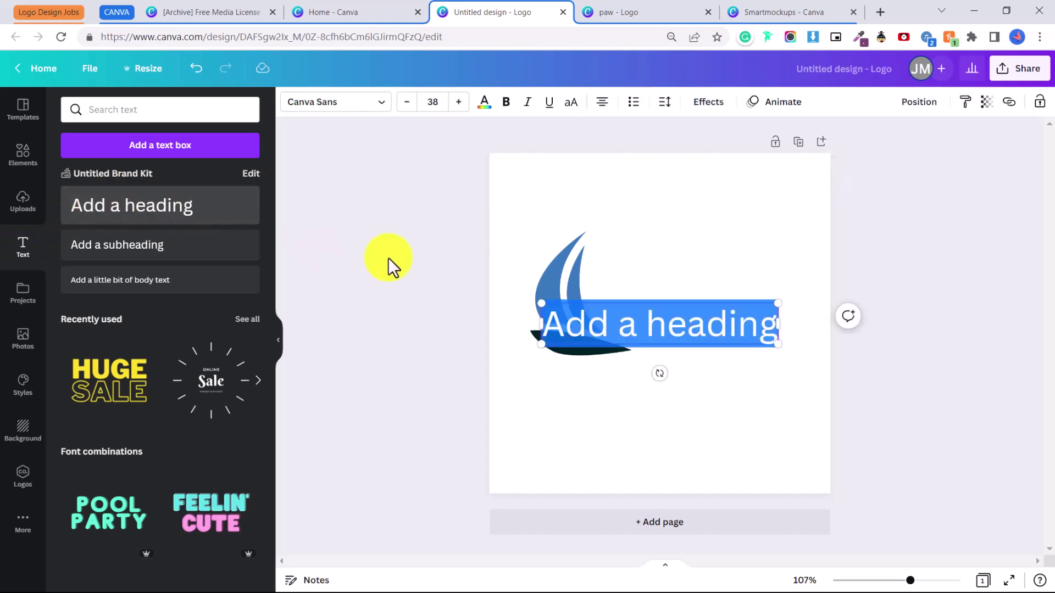
click(346, 108)
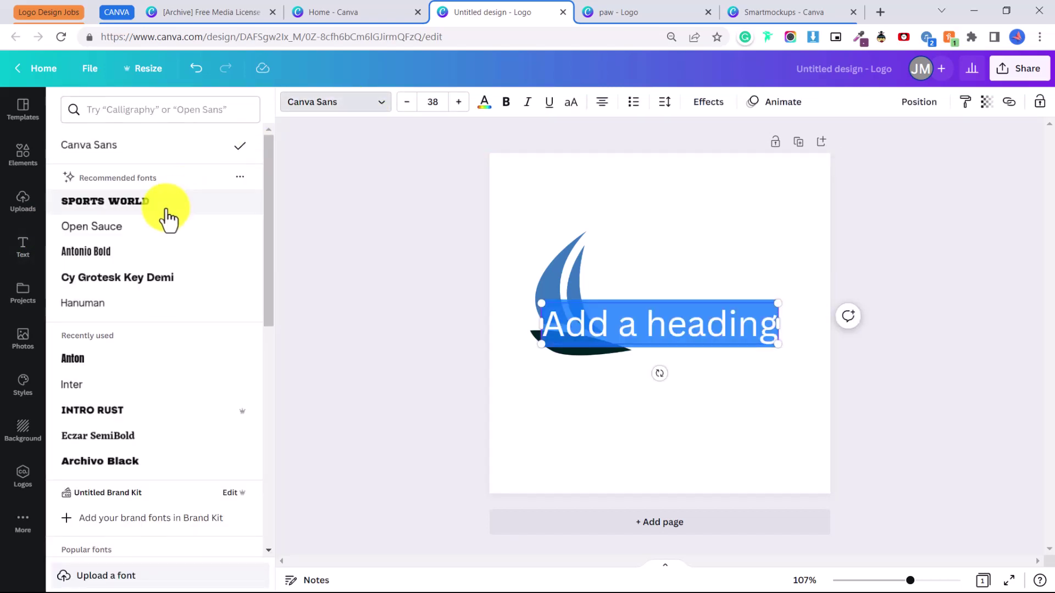
scroll(172, 443, down, 5)
scroll(152, 278, up, 3)
scroll(153, 279, up, 2)
click(141, 110)
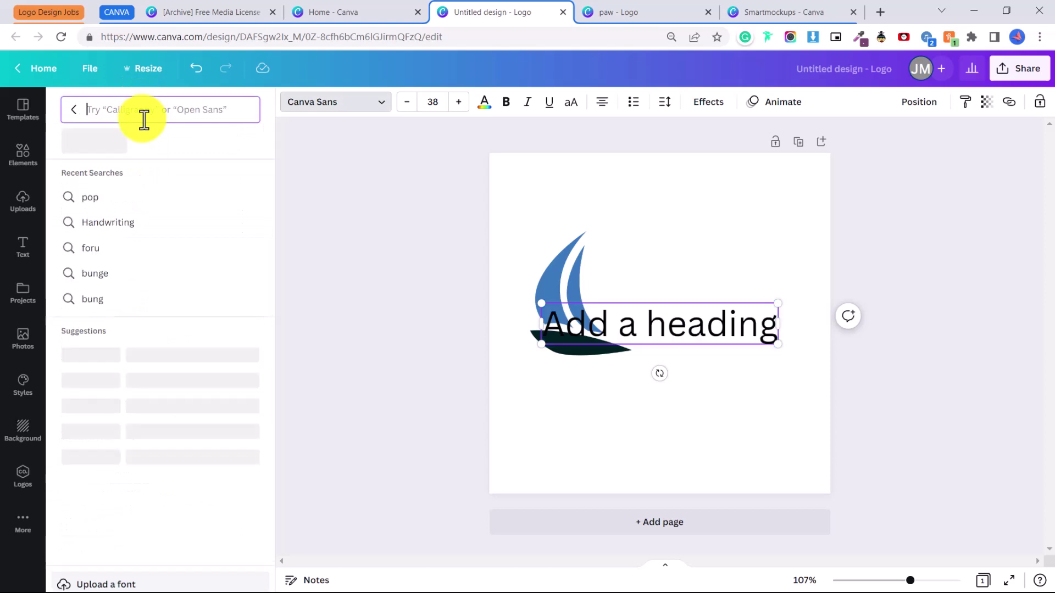
text(Teko)
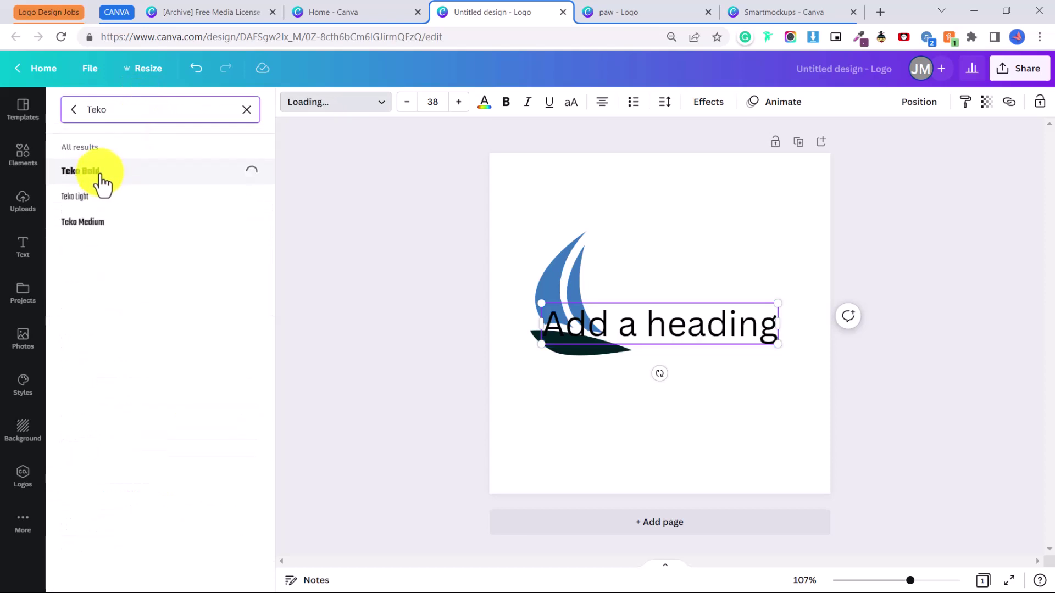
- Move the heading up beside the boat's sails and replace its text with "Oh Ship!"
click(643, 318)
drag(643, 318, 678, 264)
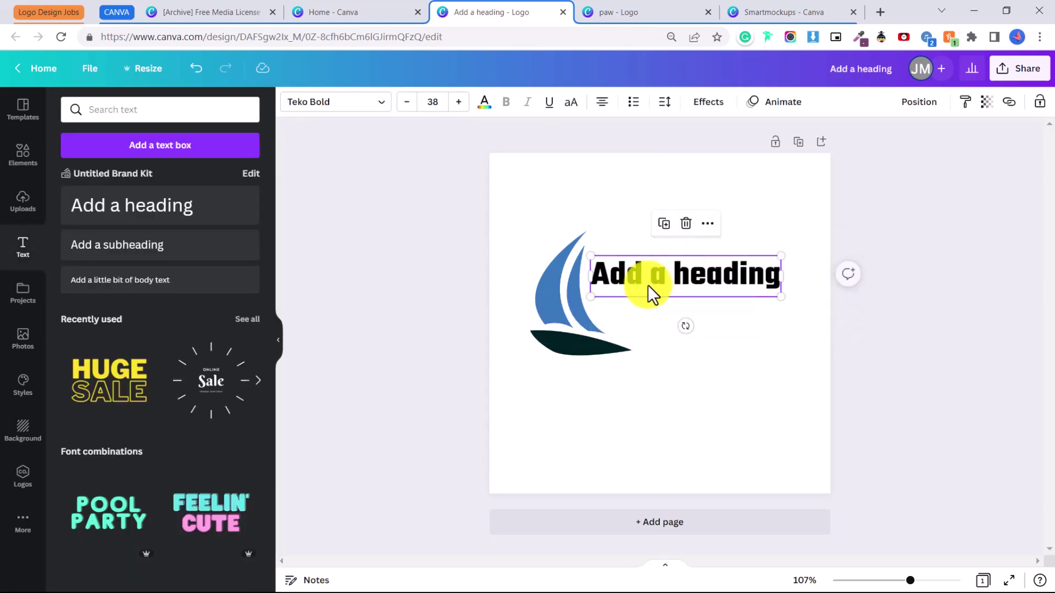
double_click(650, 294)
drag(593, 271, 817, 291)
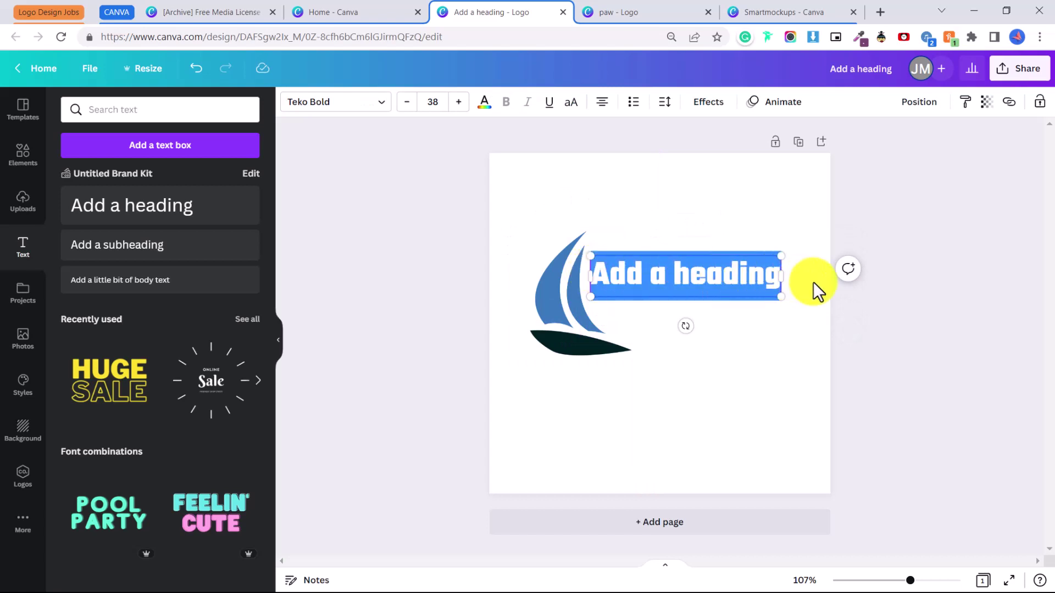
text(Oh Ship!)
click(739, 313)
click(735, 287)
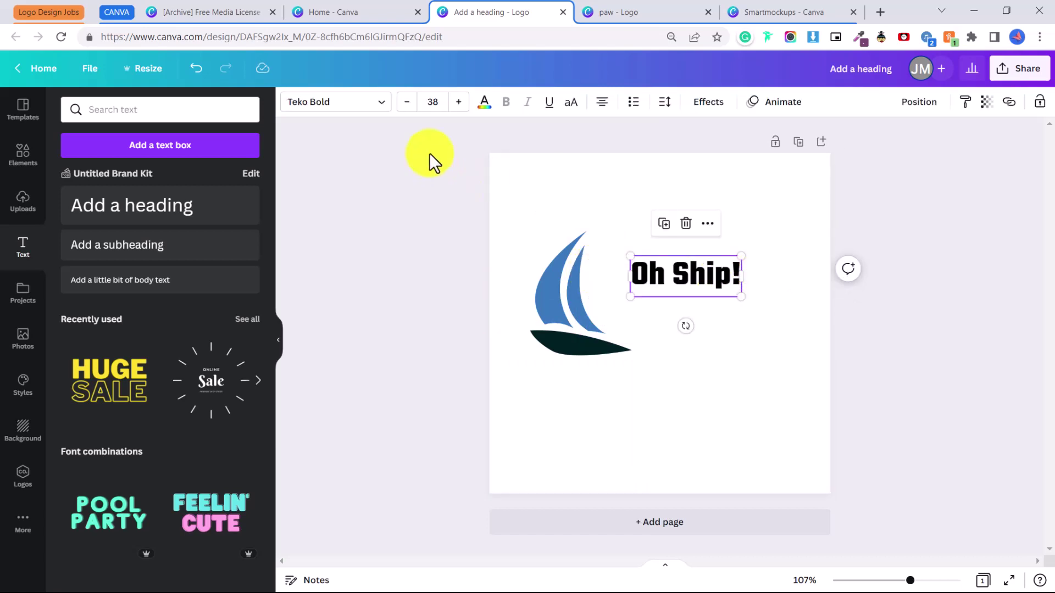
- Enlarge the "Oh Ship!" heading to a font size of about 63.6
click(459, 102)
click(459, 102)
click(459, 102)
click(458, 103)
click(458, 102)
click(459, 102)
click(459, 102)
click(459, 102)
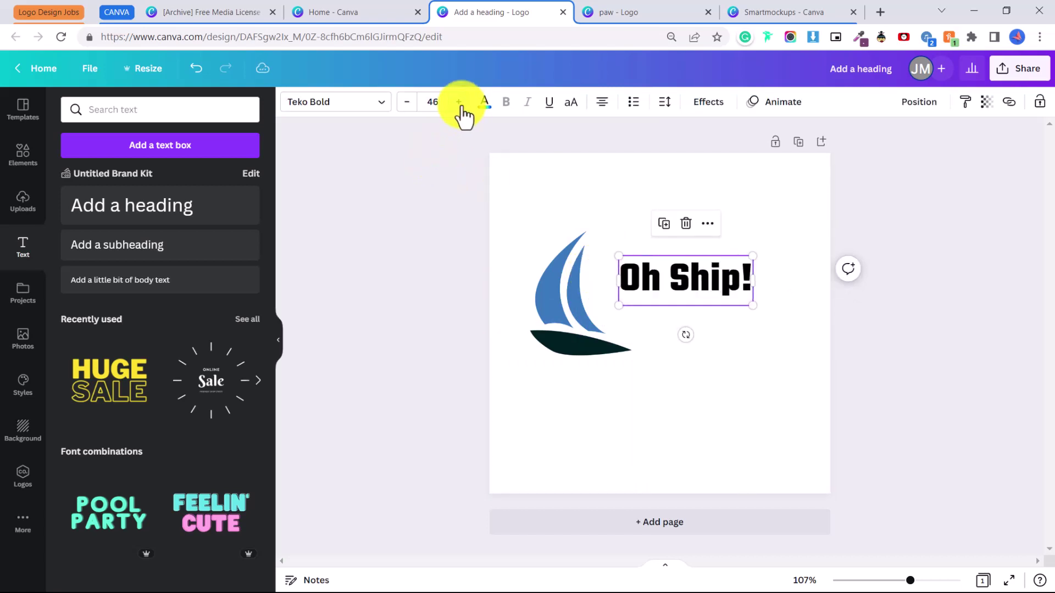
mouse_move(752, 256)
mouse_down()
mouse_move(793, 234)
mouse_move(753, 276)
mouse_up()
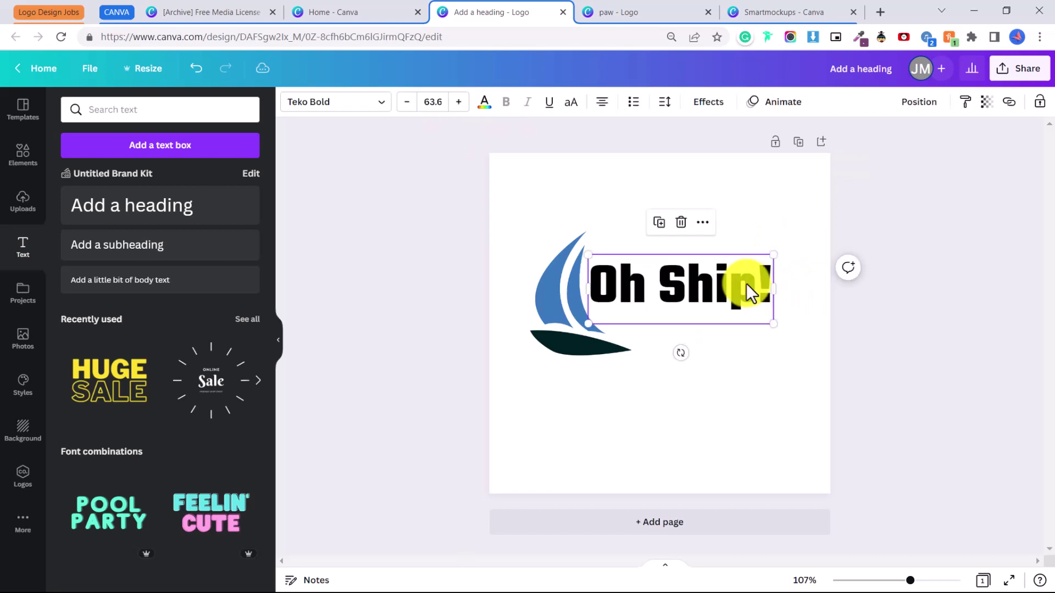
- Apply a Shadow effect with transparency 18 to the "Oh Ship!" heading and move the heading slightly upward
click(710, 105)
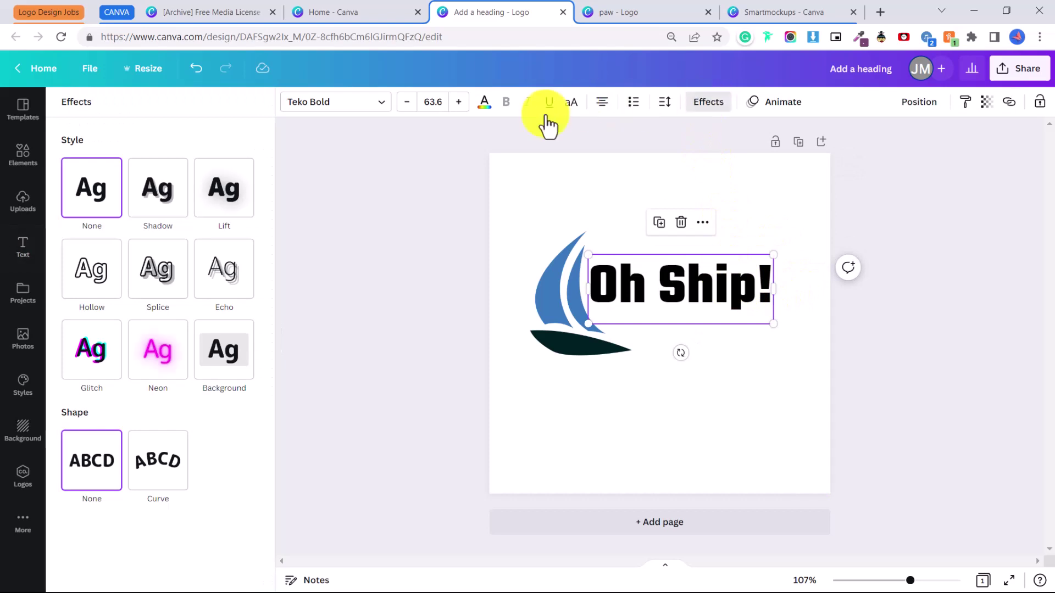
click(155, 191)
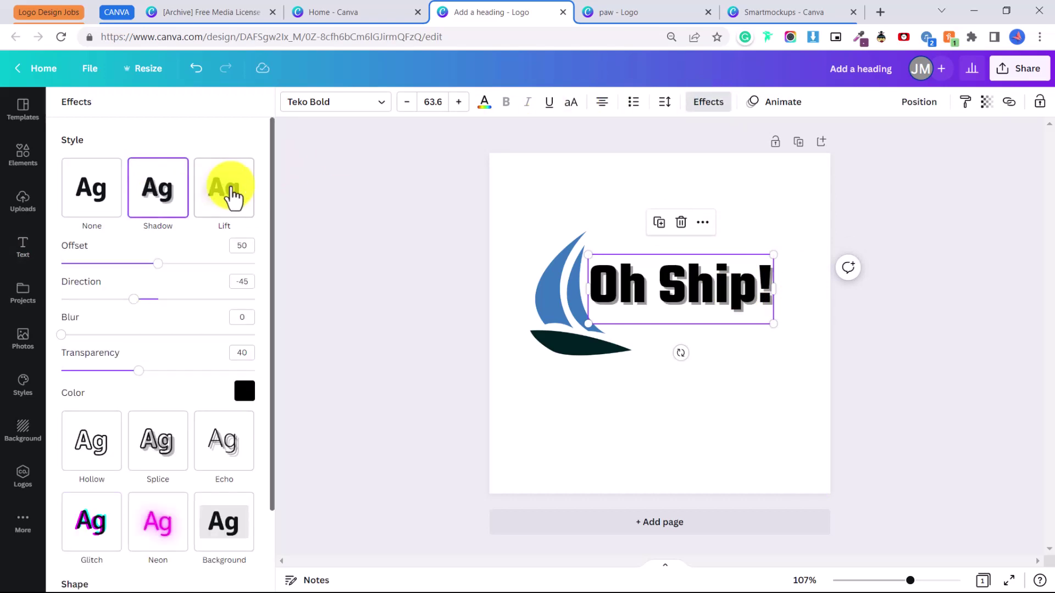
scroll(94, 482, down, 2)
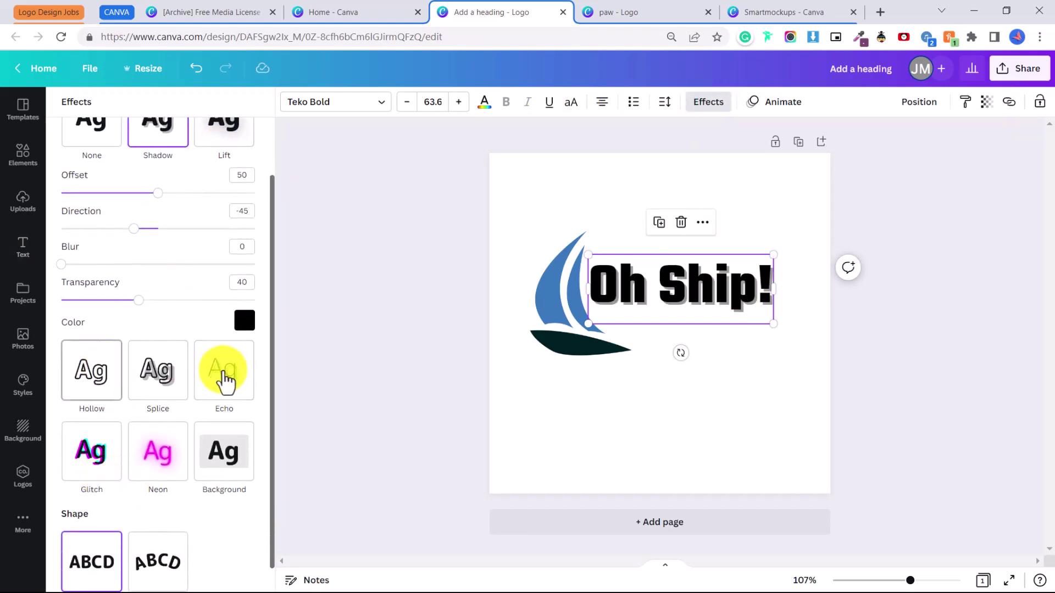
scroll(149, 451, up, 2)
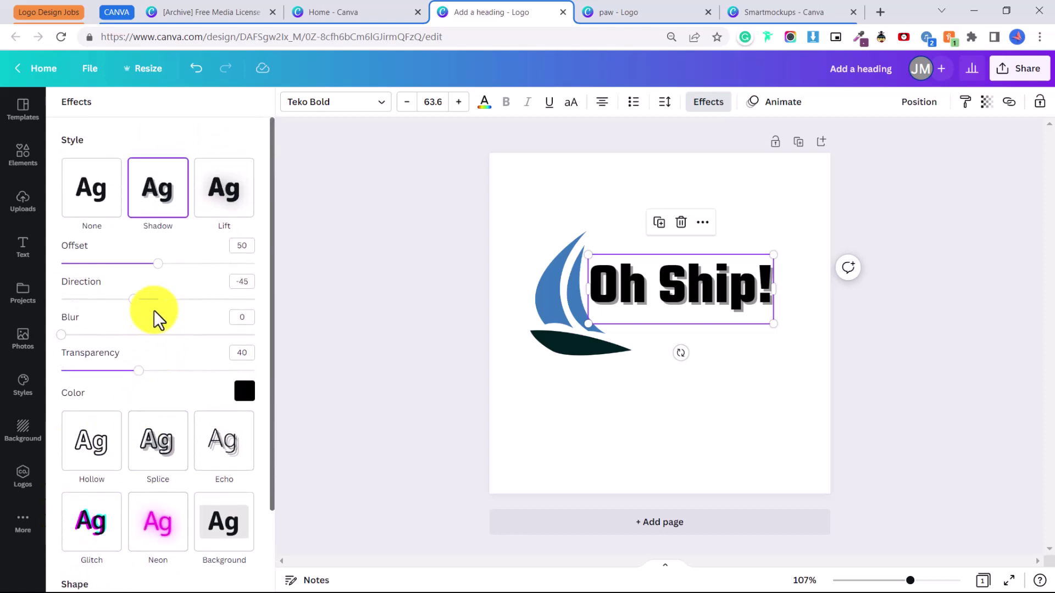
drag(107, 374, 96, 376)
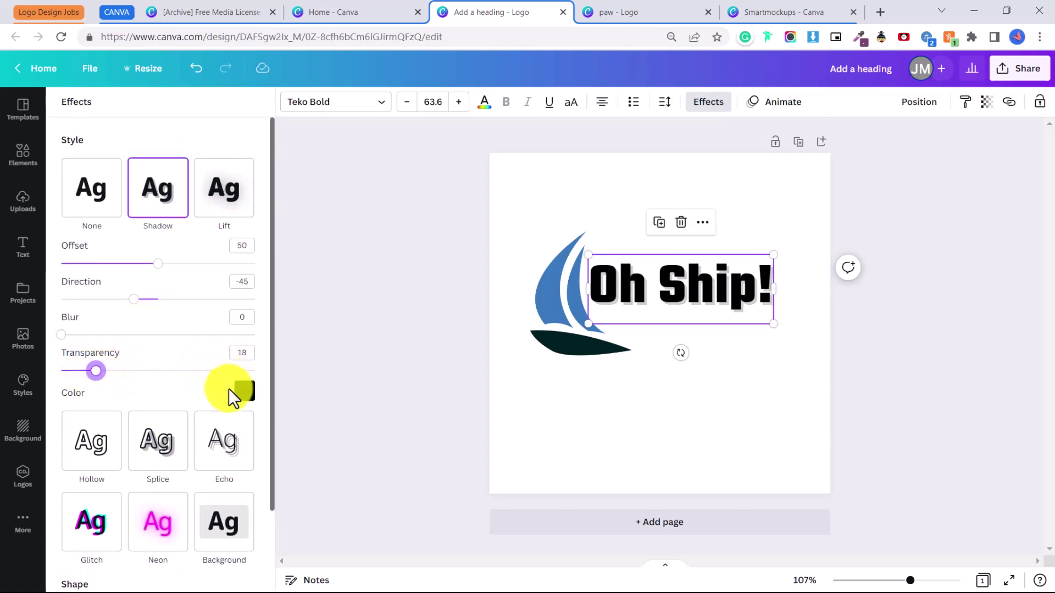
click(244, 392)
click(716, 304)
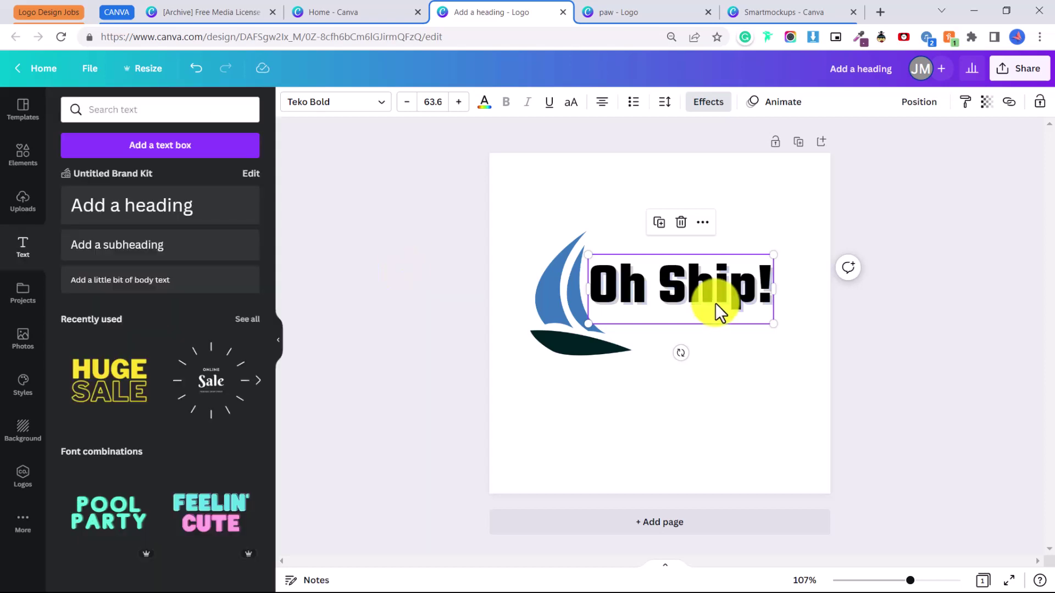
drag(716, 303, 720, 286)
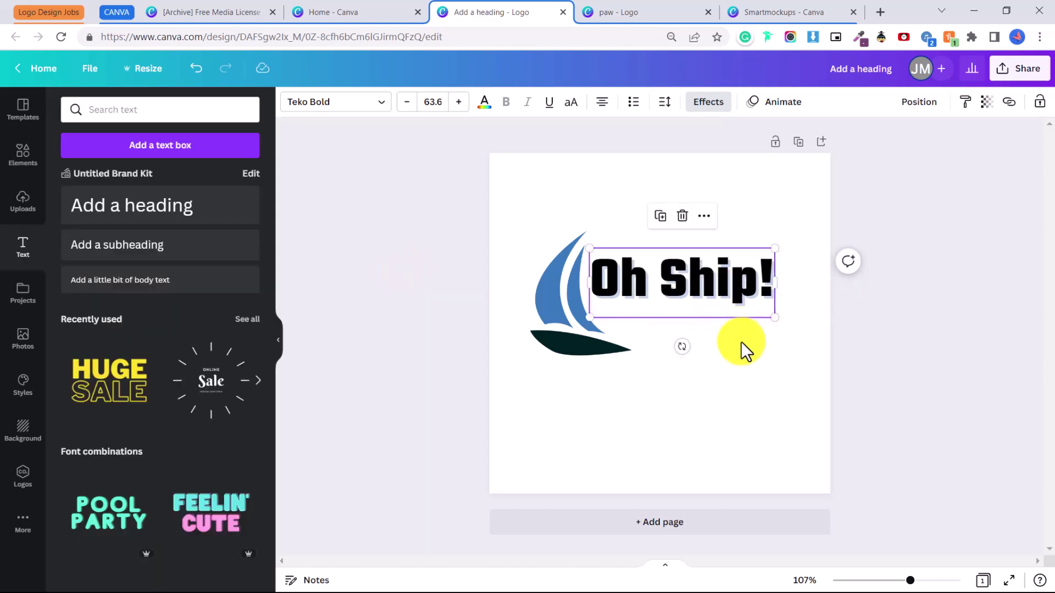
- Add a subheading reading "Boats & More" below the heading and set its font to Teko
click(155, 245)
text(Boats & More)
key(ctrl+a)
click(357, 108)
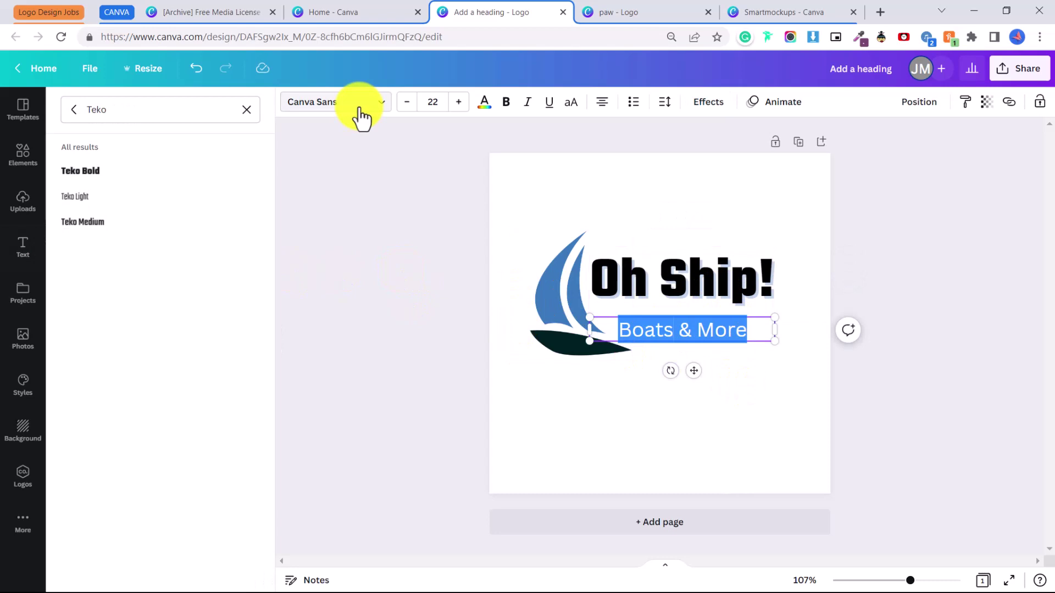
click(146, 223)
click(881, 460)
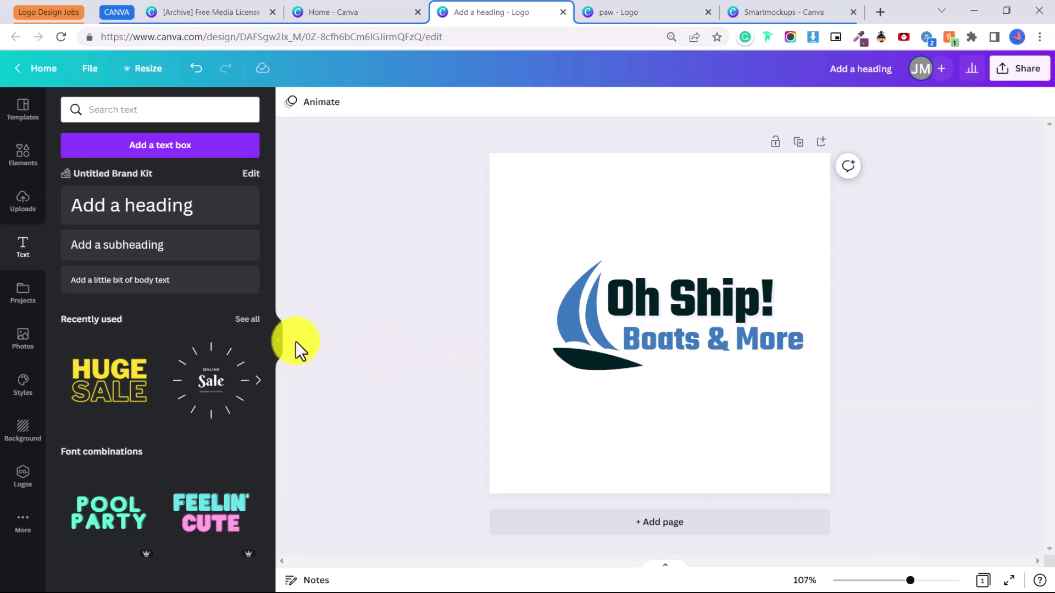
- Search the graphics for "waves" and place the light-blue wavy lines graphic on the page below the sailboat
click(24, 157)
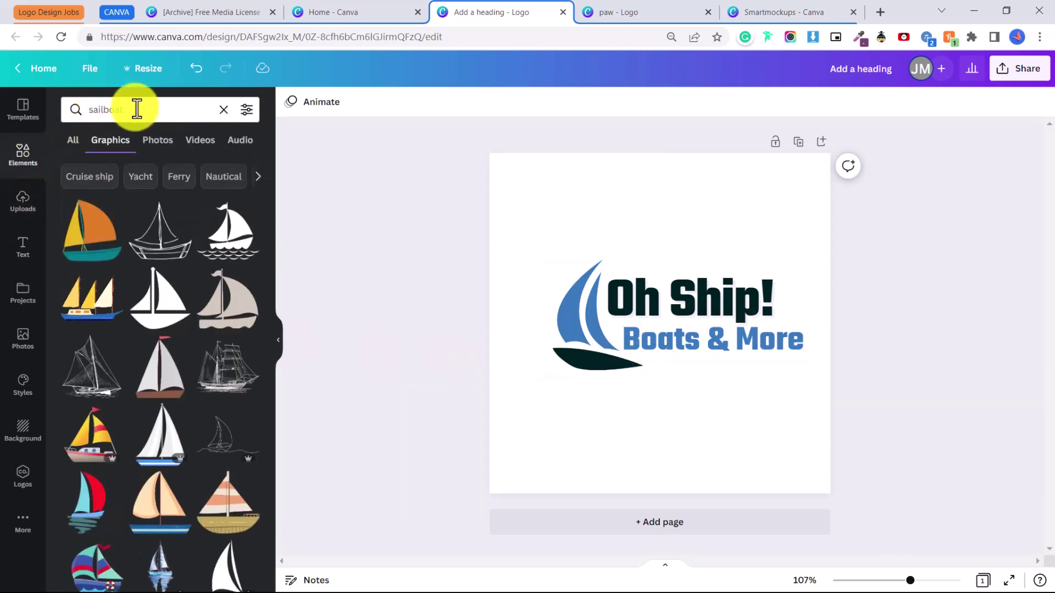
drag(137, 110, 87, 111)
text(wave)
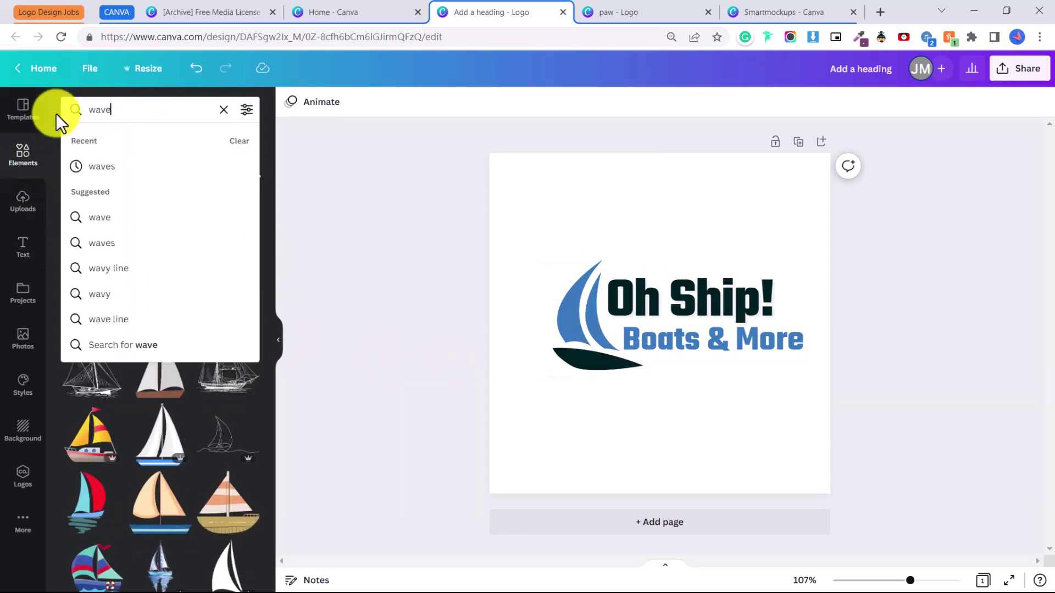
text(s)
key(Return)
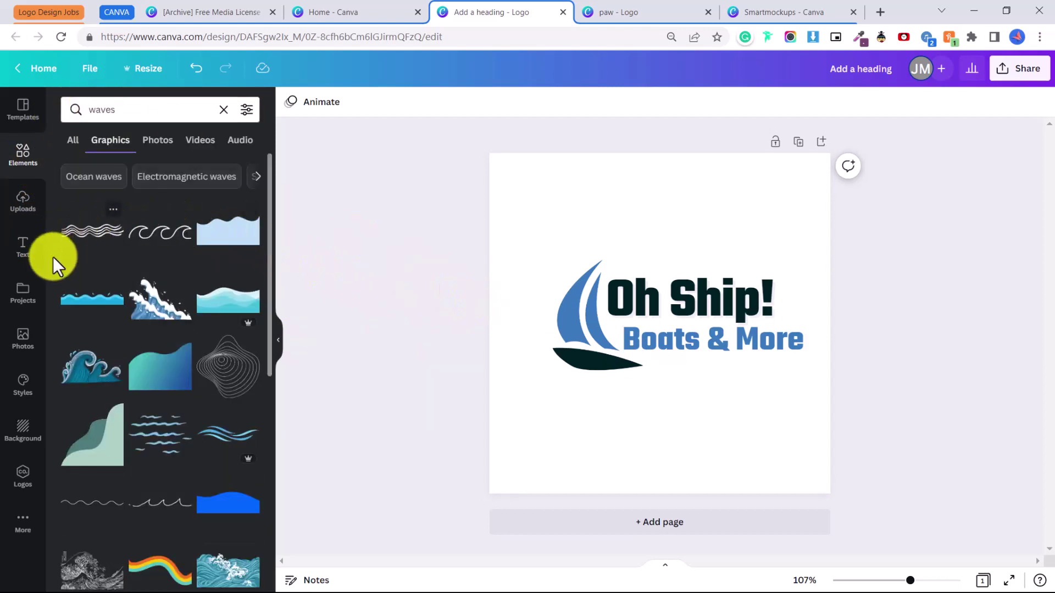
click(160, 434)
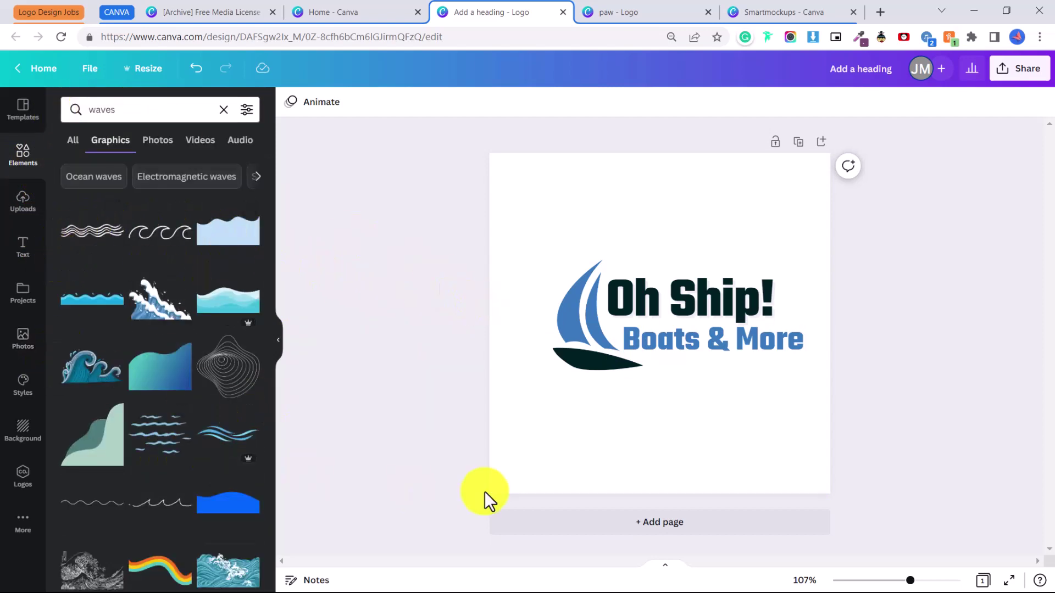
click(197, 68)
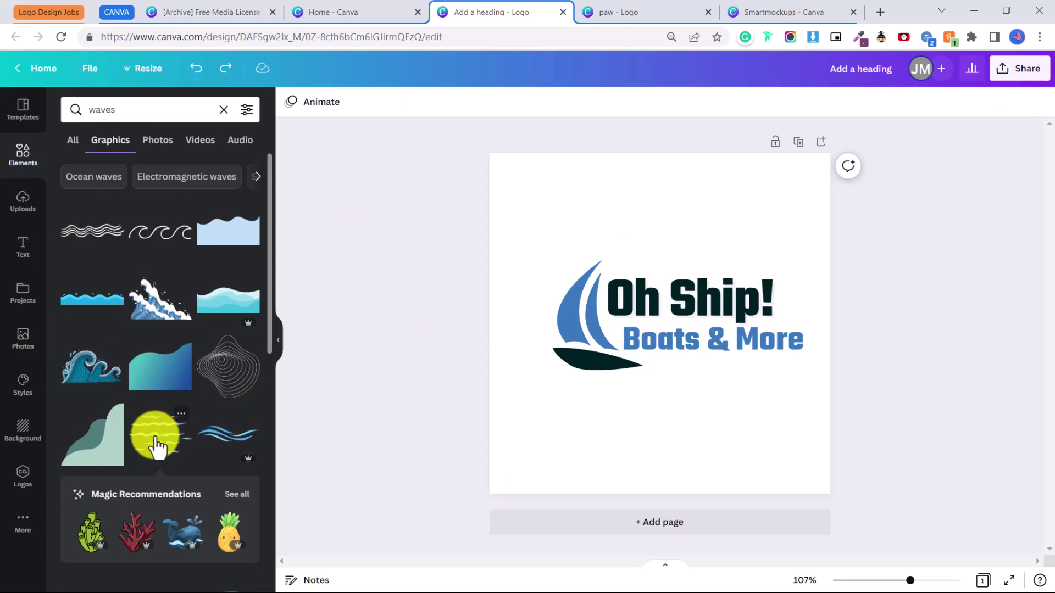
drag(157, 446, 617, 439)
- Recolour the waves graphic with the document's medium blue, then move it closer to the logo and enlarge it
click(290, 105)
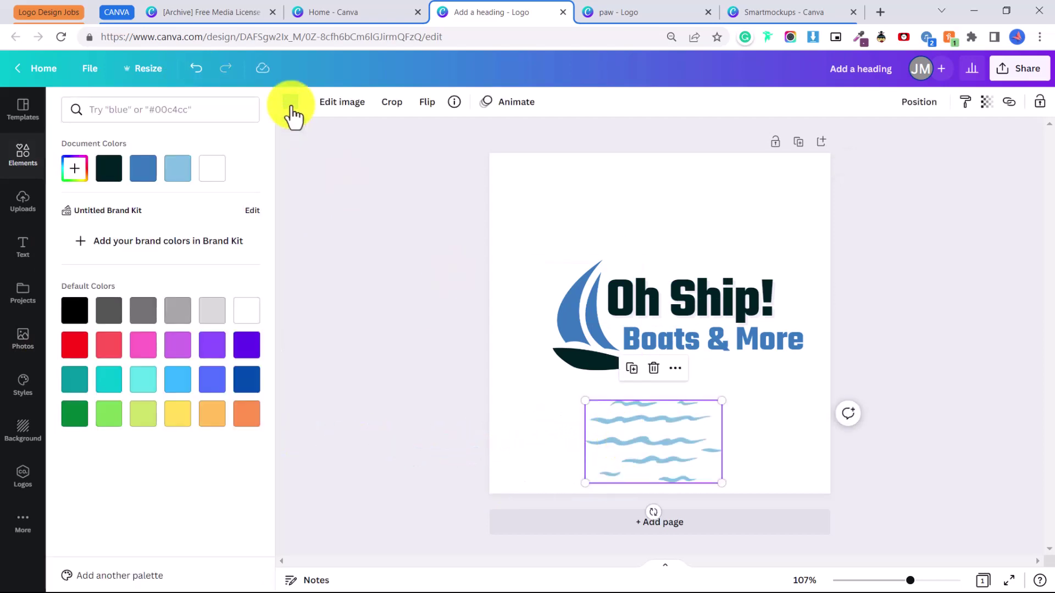
click(141, 175)
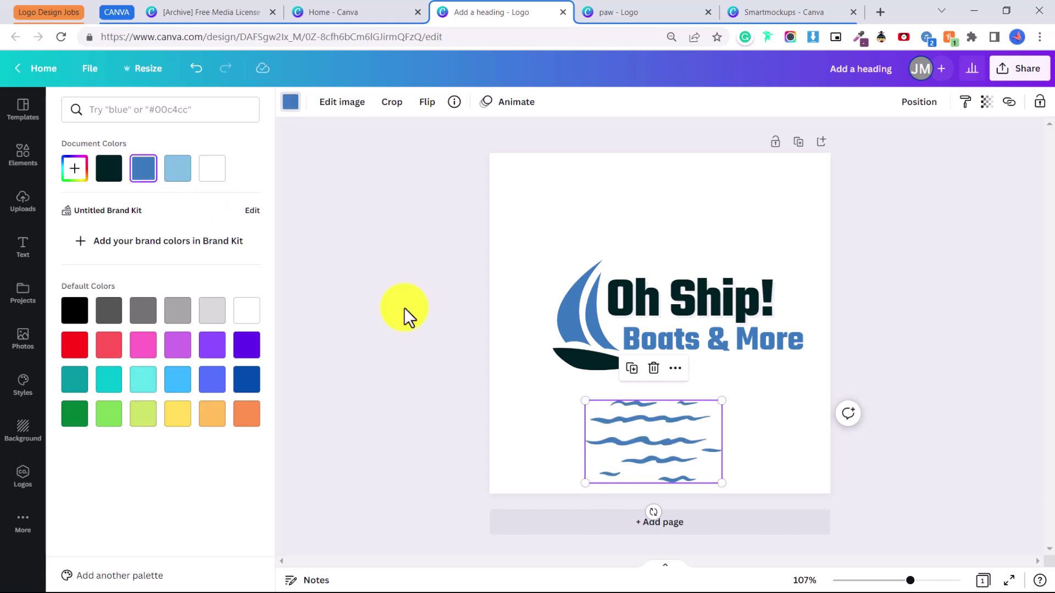
mouse_move(657, 450)
mouse_down()
mouse_move(711, 400)
mouse_move(692, 423)
mouse_move(659, 435)
mouse_up()
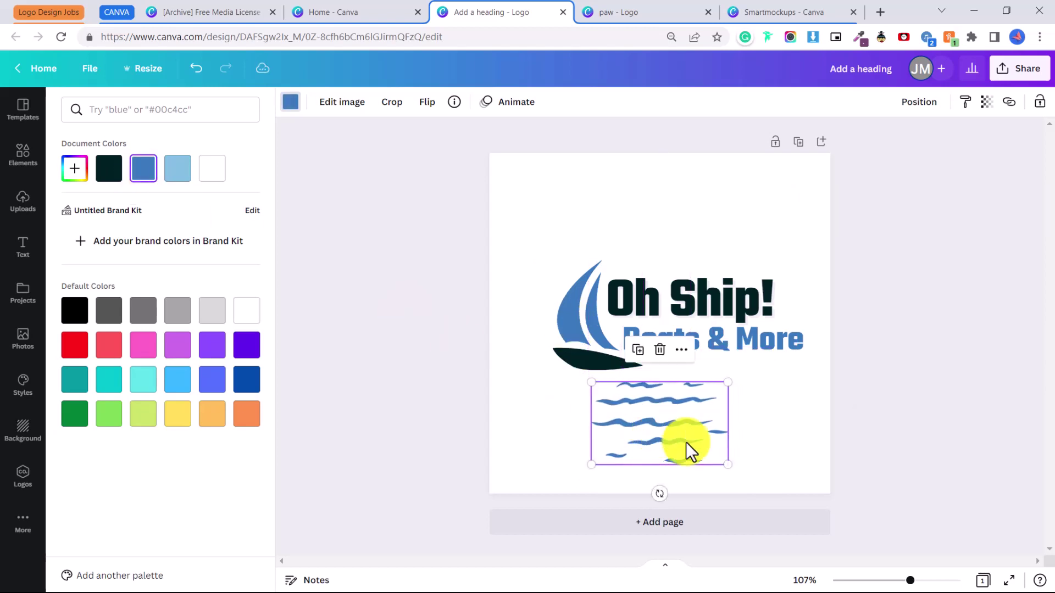
drag(724, 464, 767, 487)
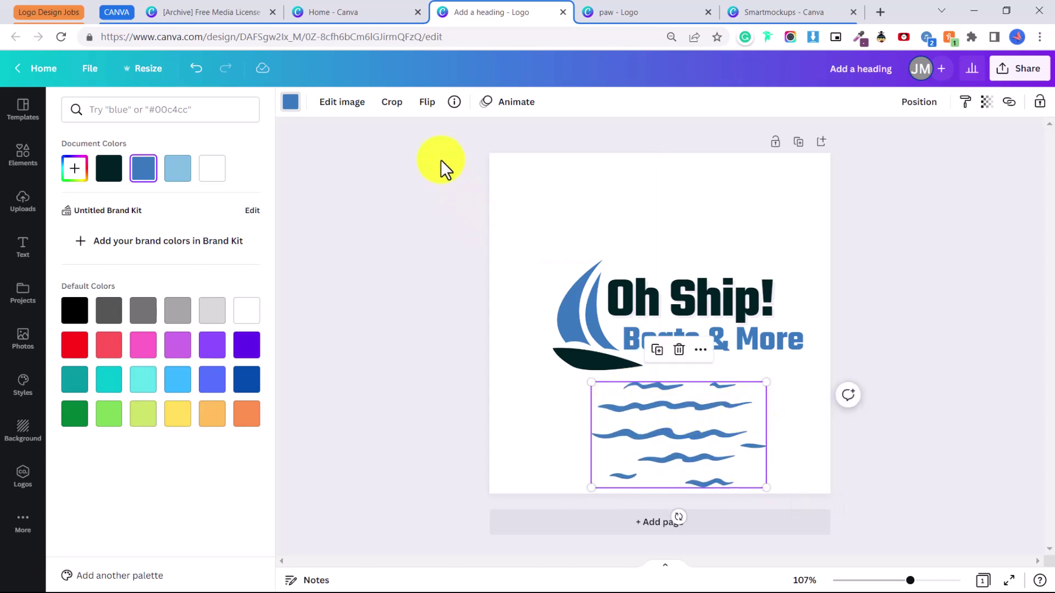
- Crop the waves graphic down to its single long wave line in the second row
click(392, 101)
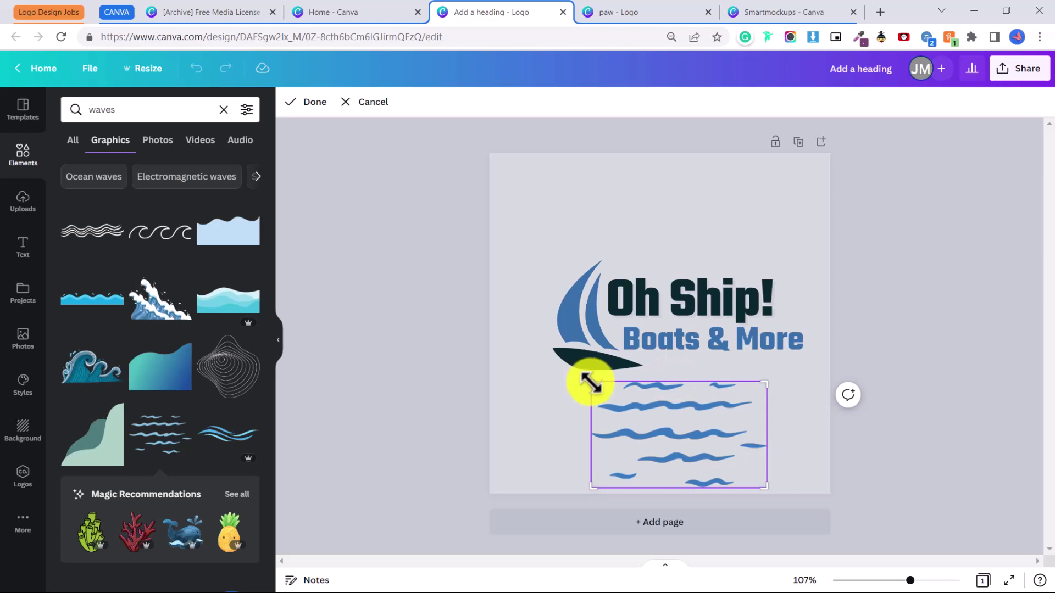
drag(591, 382, 584, 395)
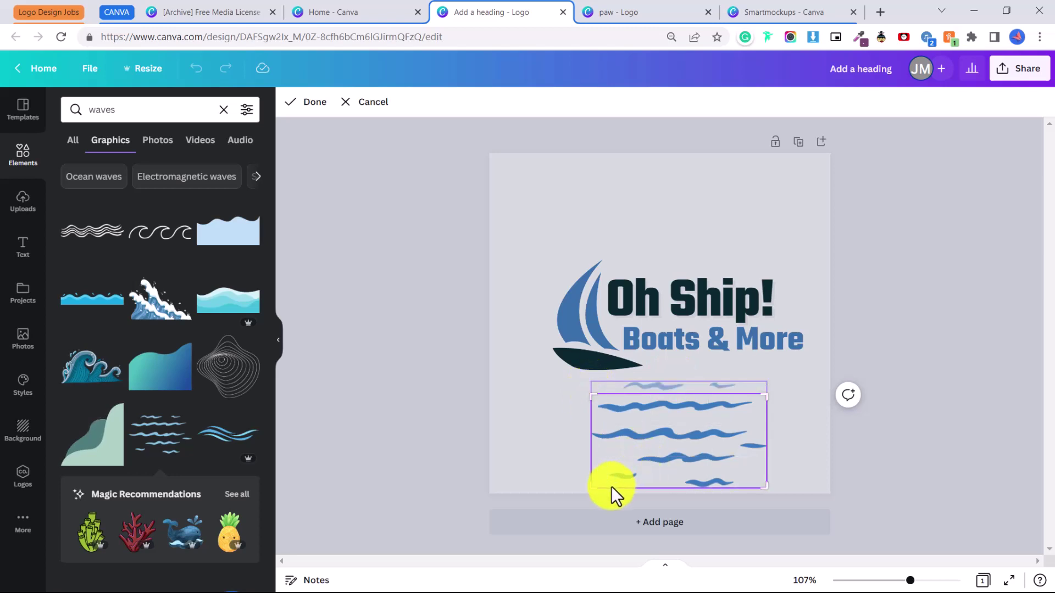
drag(592, 486, 591, 422)
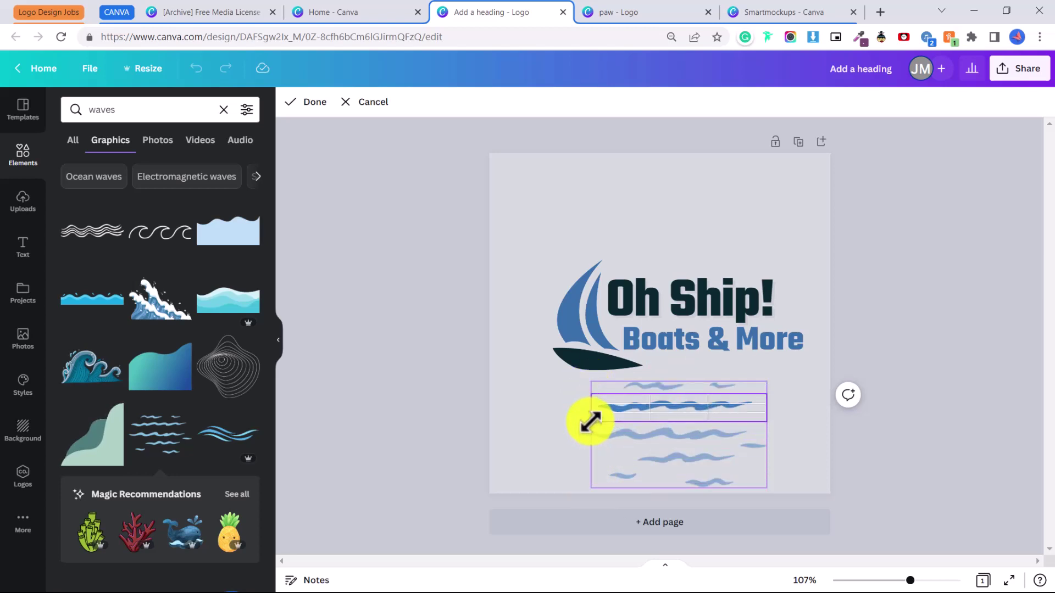
click(547, 400)
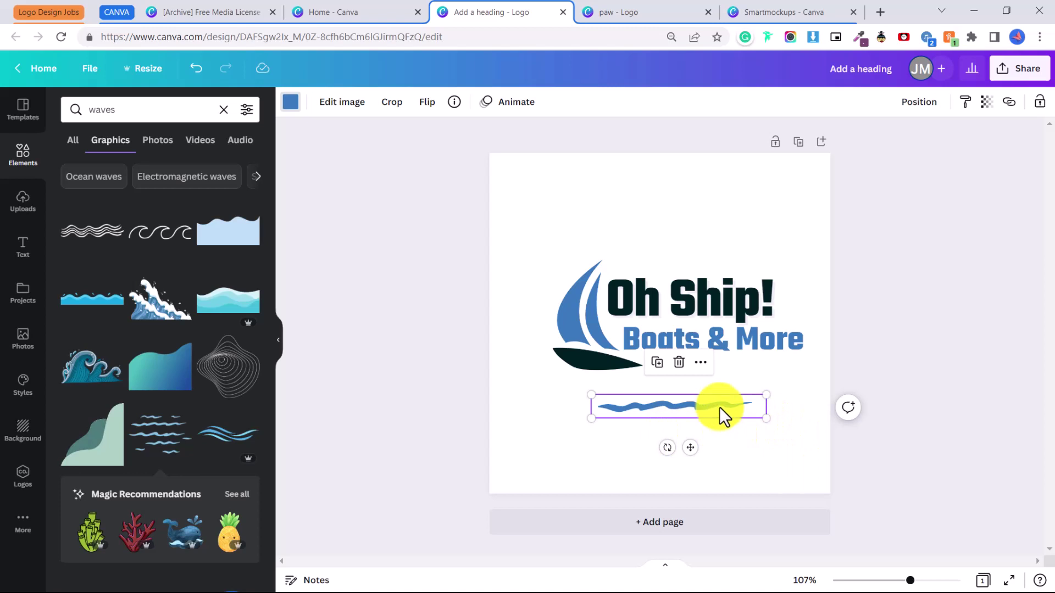
- Move the cropped wave directly beneath "Boats & More" and bring the sailboat graphic to the front
drag(699, 409, 718, 367)
click(561, 298)
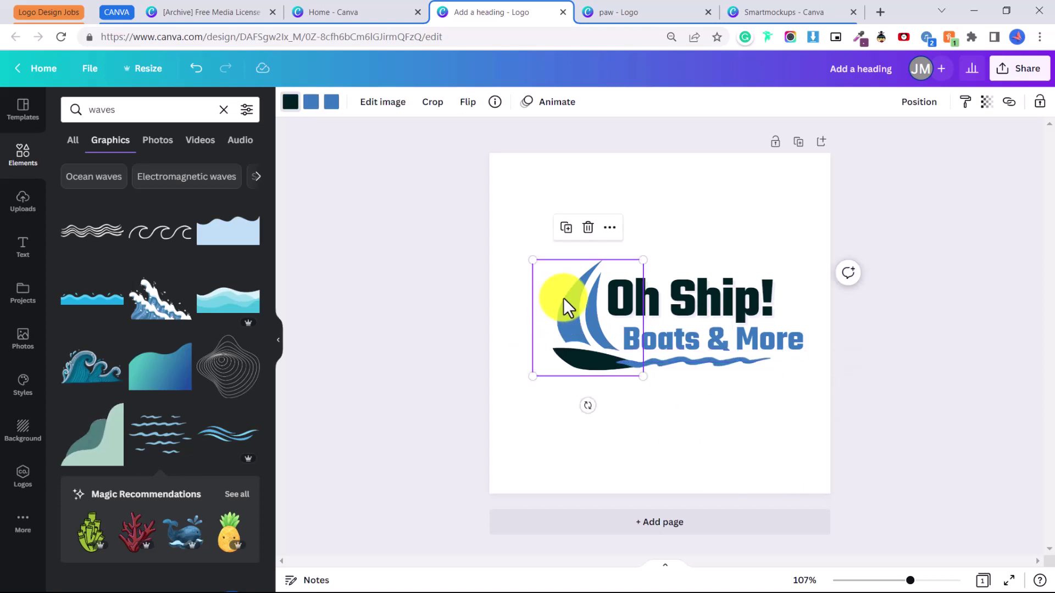
right_click(562, 312)
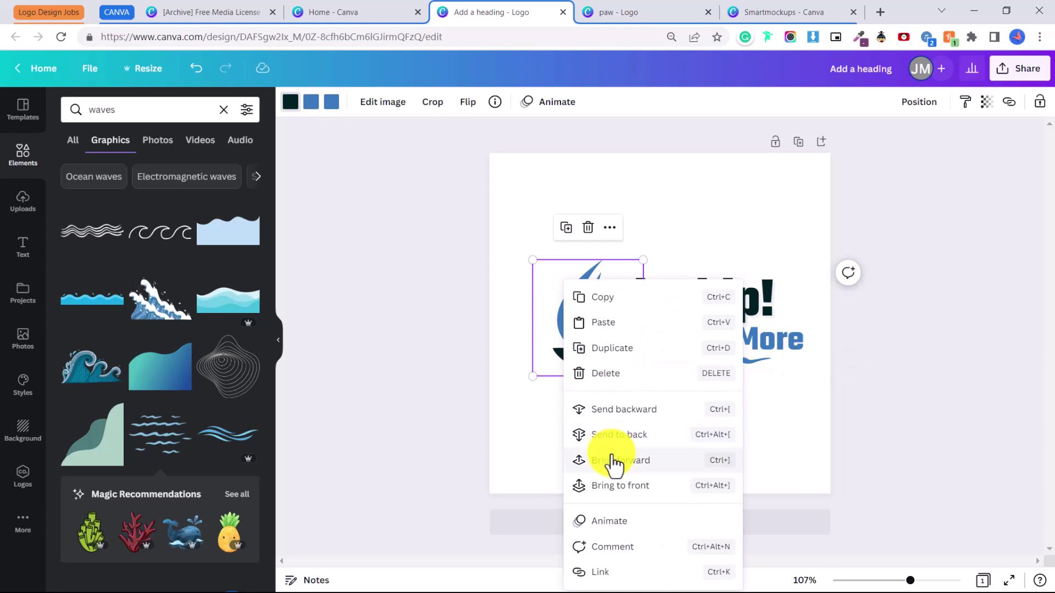
click(667, 487)
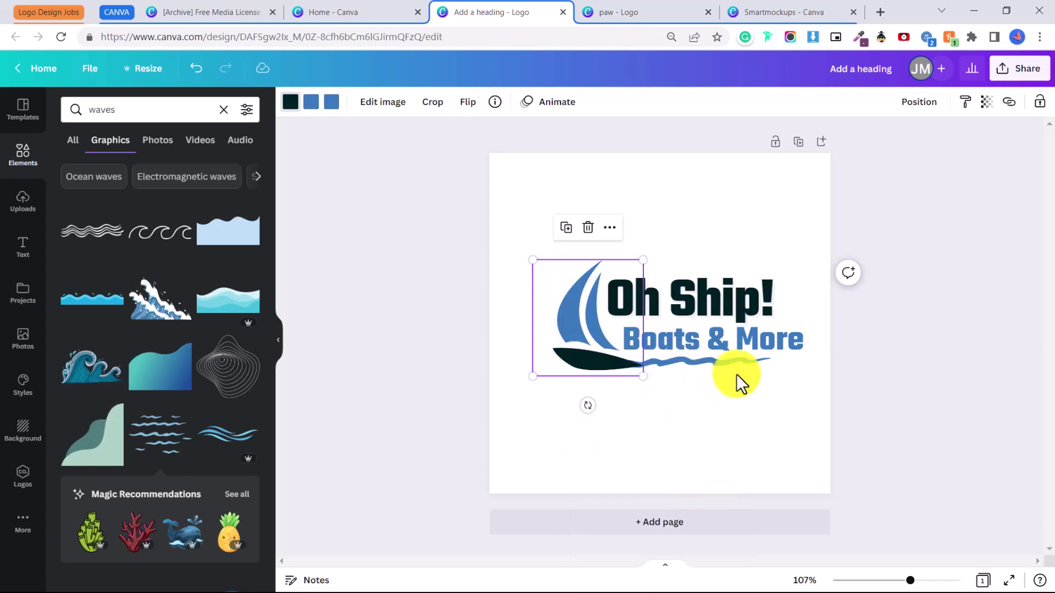
- Widen the wave line beneath "Boats & More" and make it partly transparent
drag(737, 374, 750, 372)
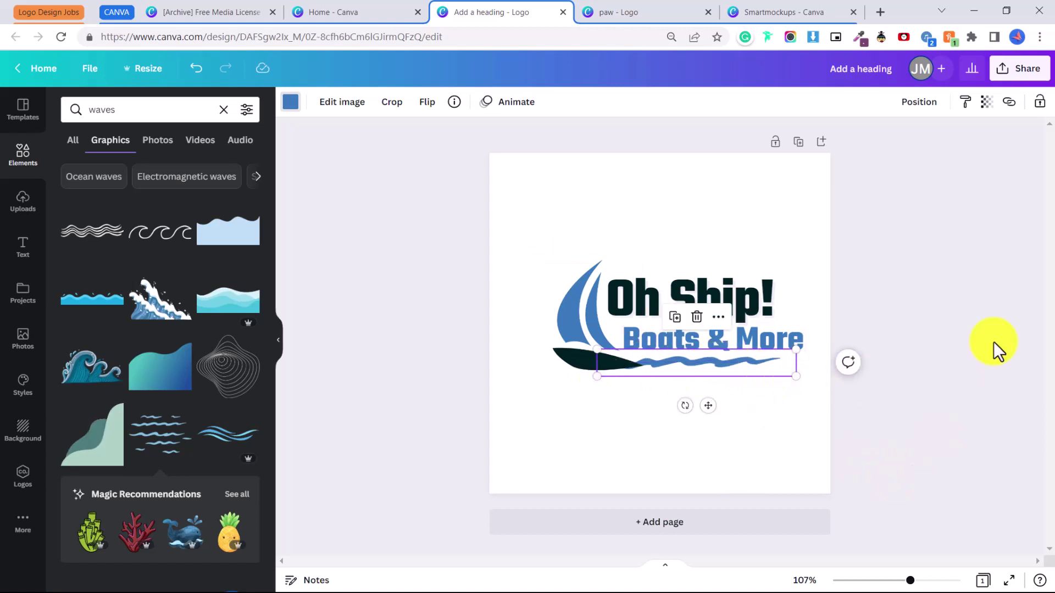
click(987, 103)
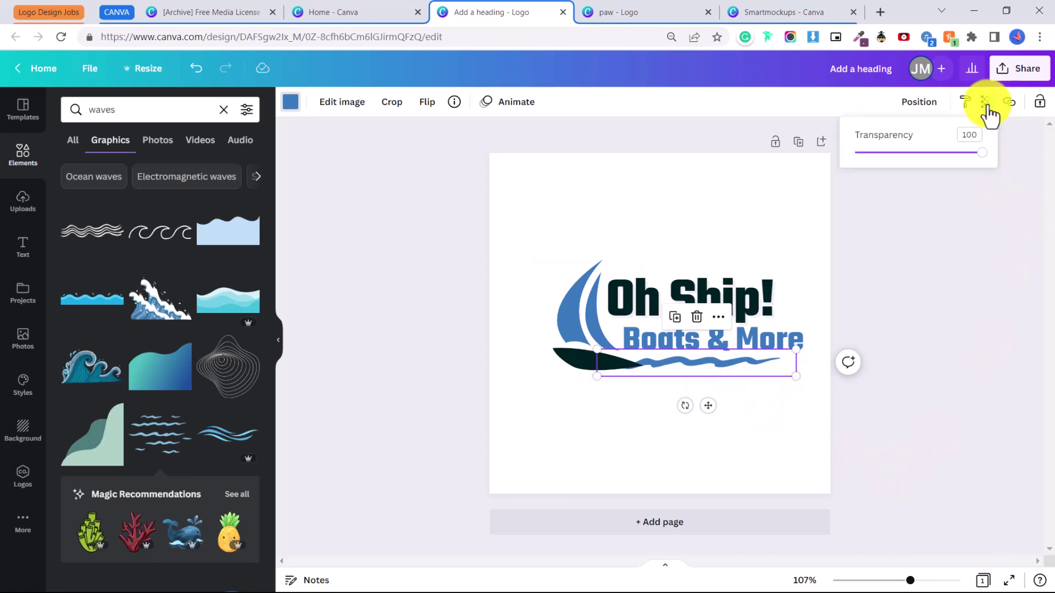
drag(983, 154, 929, 158)
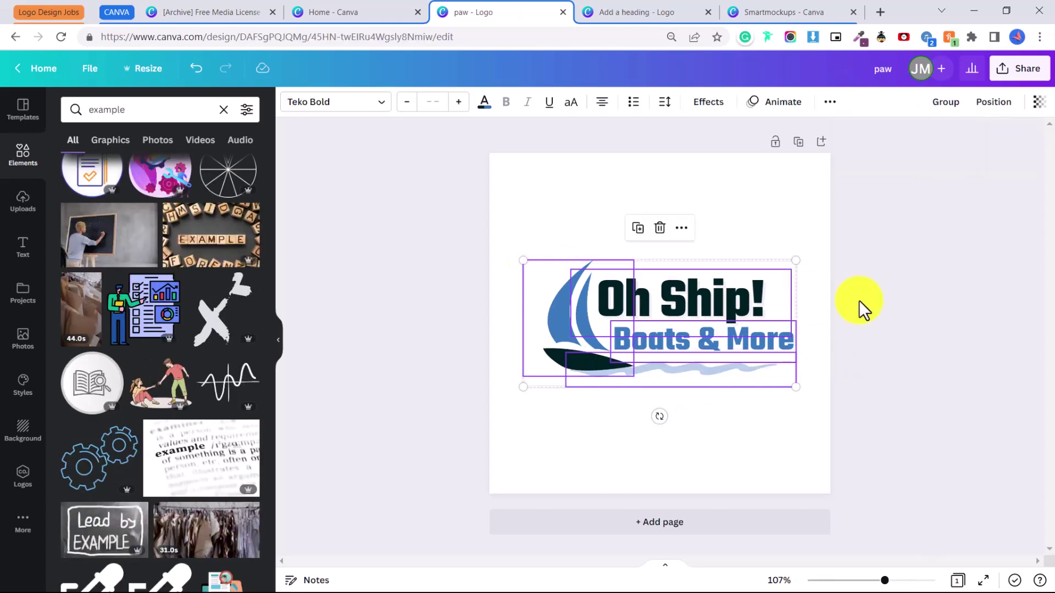
- Select all elements of the logo, scale them up together and centre them on the page
click(859, 302)
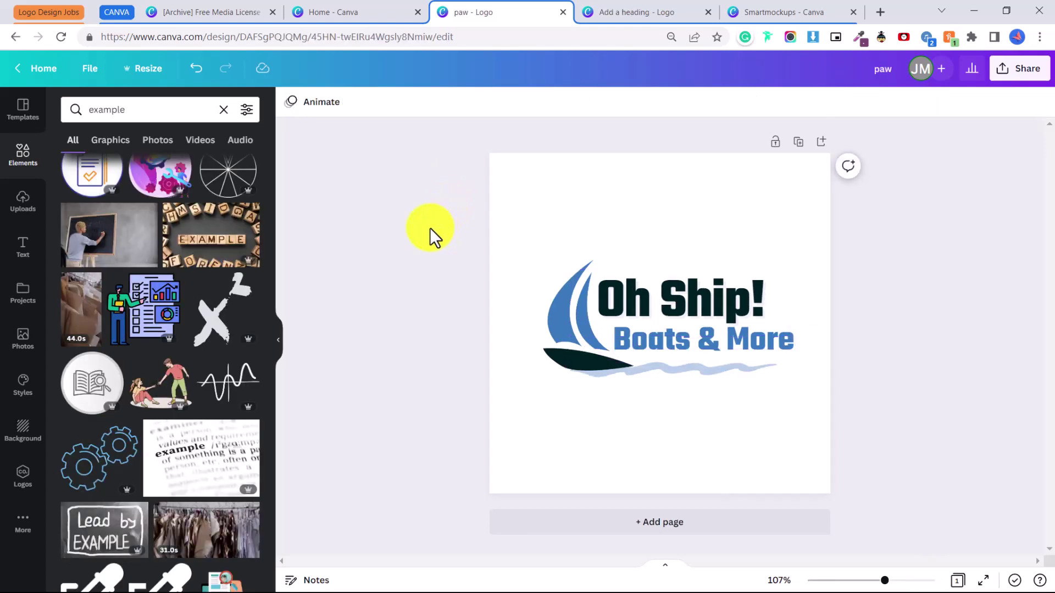
drag(440, 233, 863, 412)
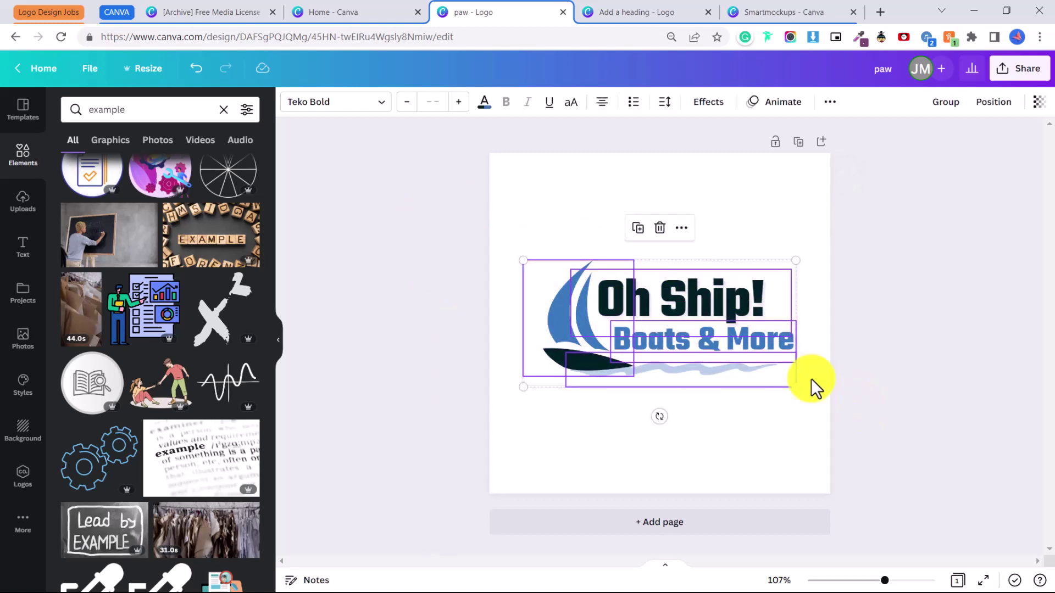
drag(526, 259, 485, 264)
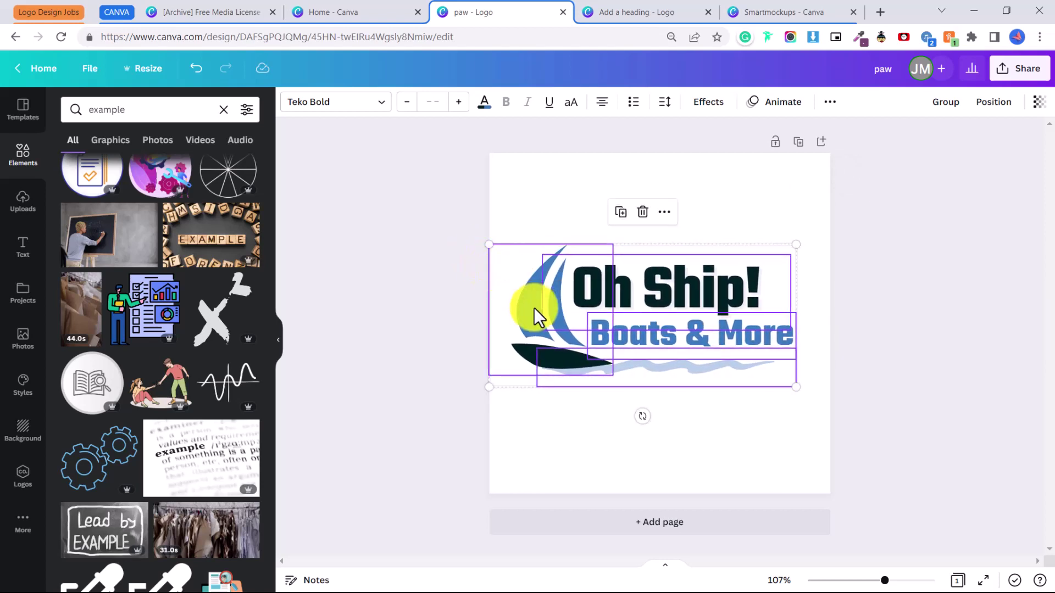
drag(536, 313, 552, 314)
click(871, 254)
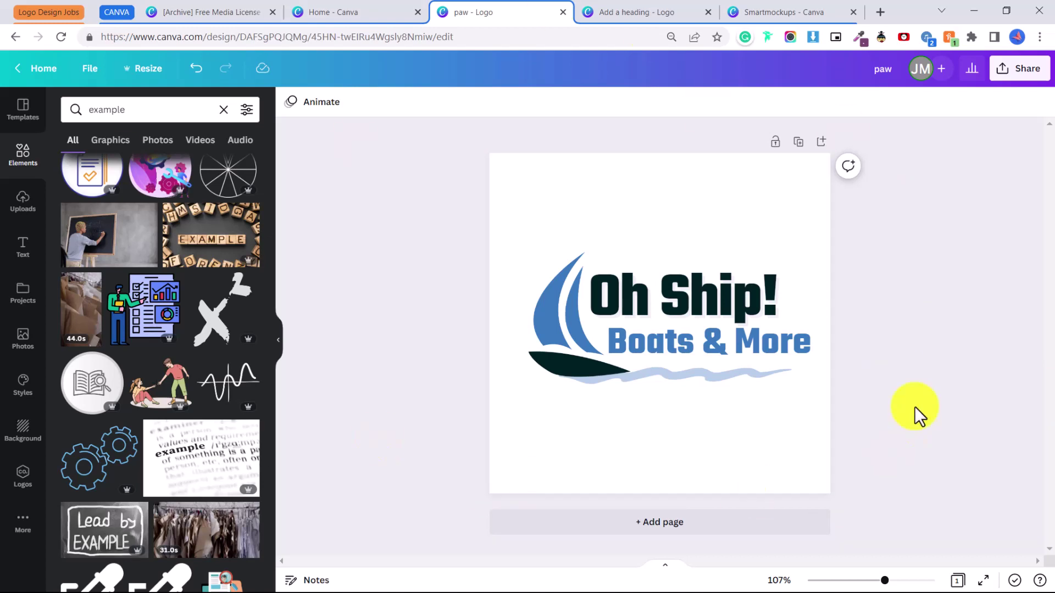
- Download the finished logo as a PNG with the transparent background turned off, and view the exported image
click(1014, 74)
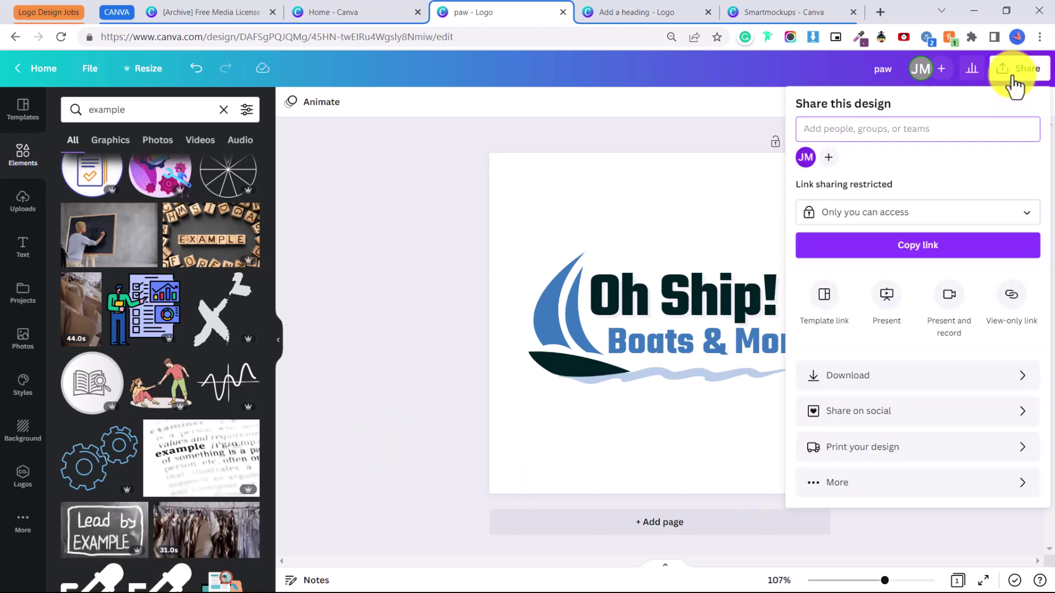
click(823, 389)
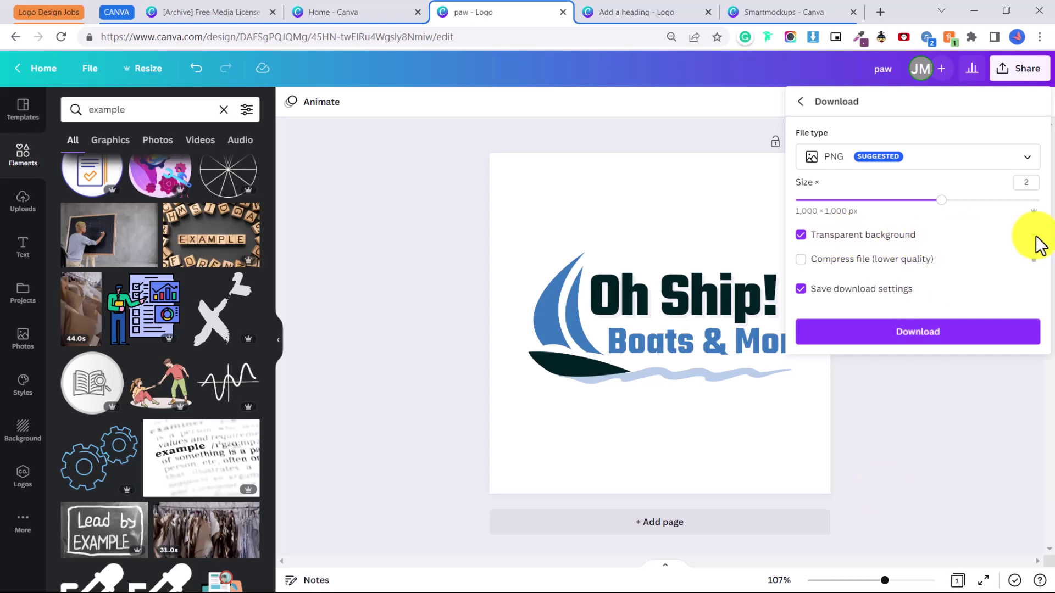
click(800, 236)
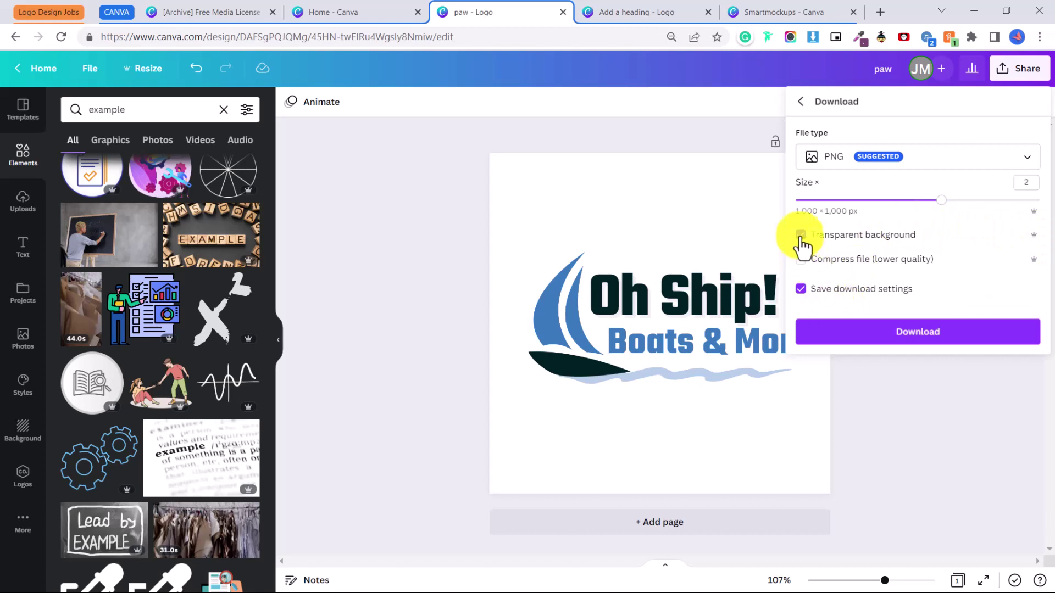
click(826, 344)
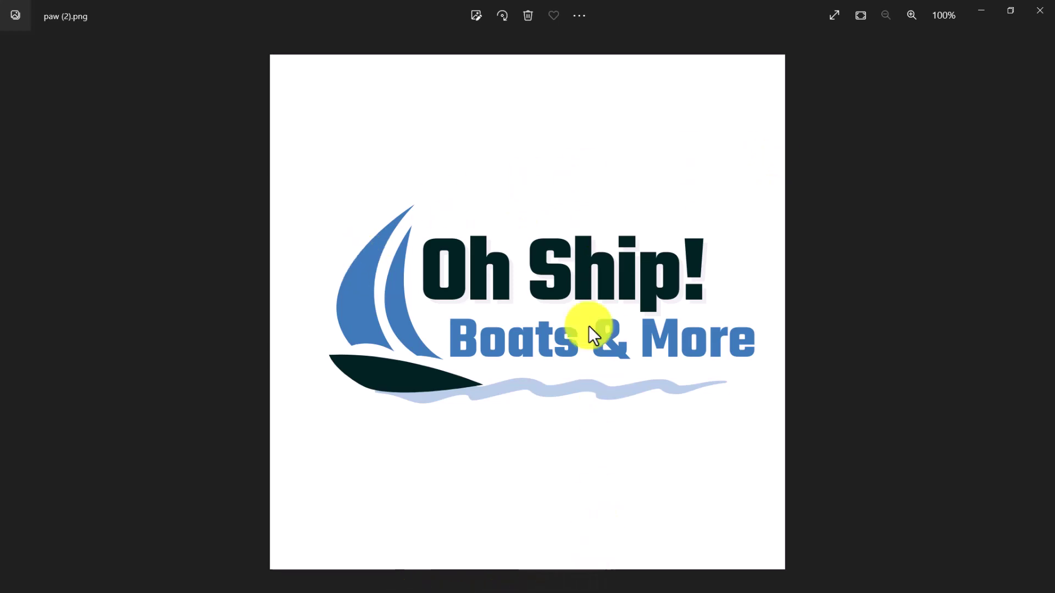
click(1032, 11)
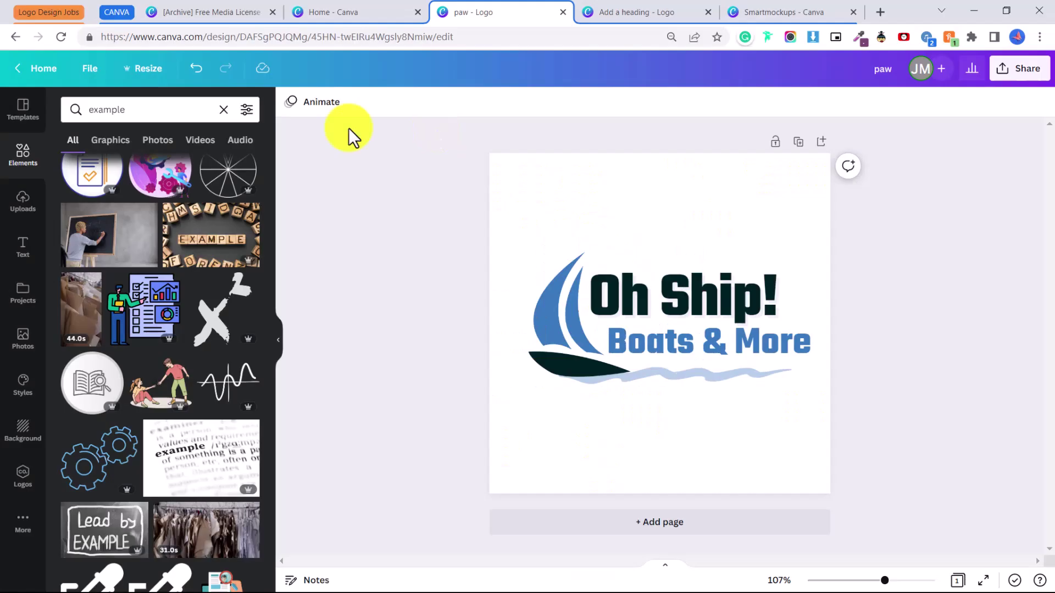
- Add a text box reading "SAMPLE" above the logo and colour the text grey
click(22, 248)
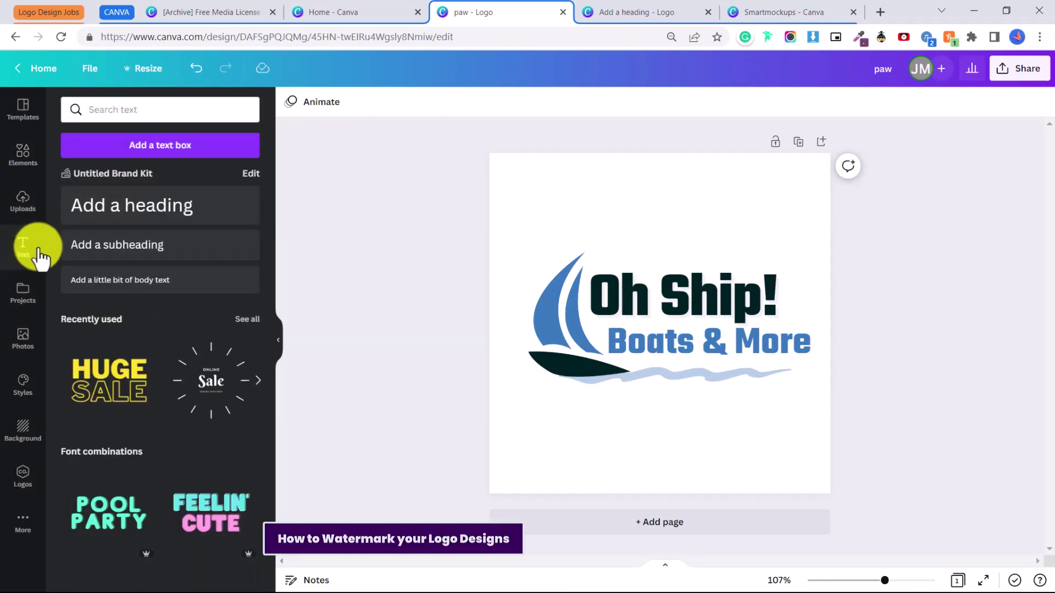
click(161, 148)
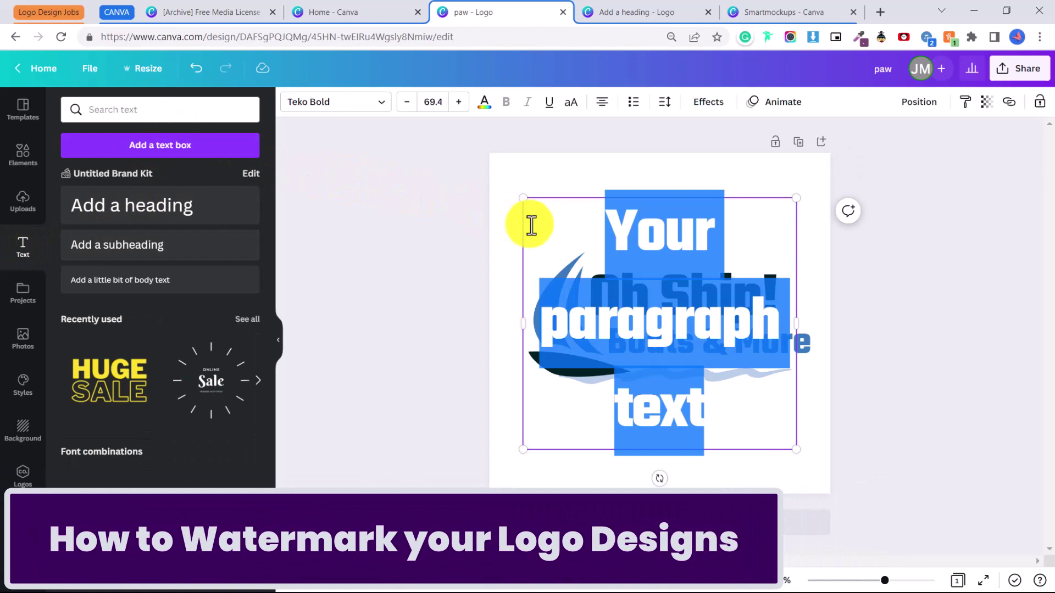
text(SAMPLE)
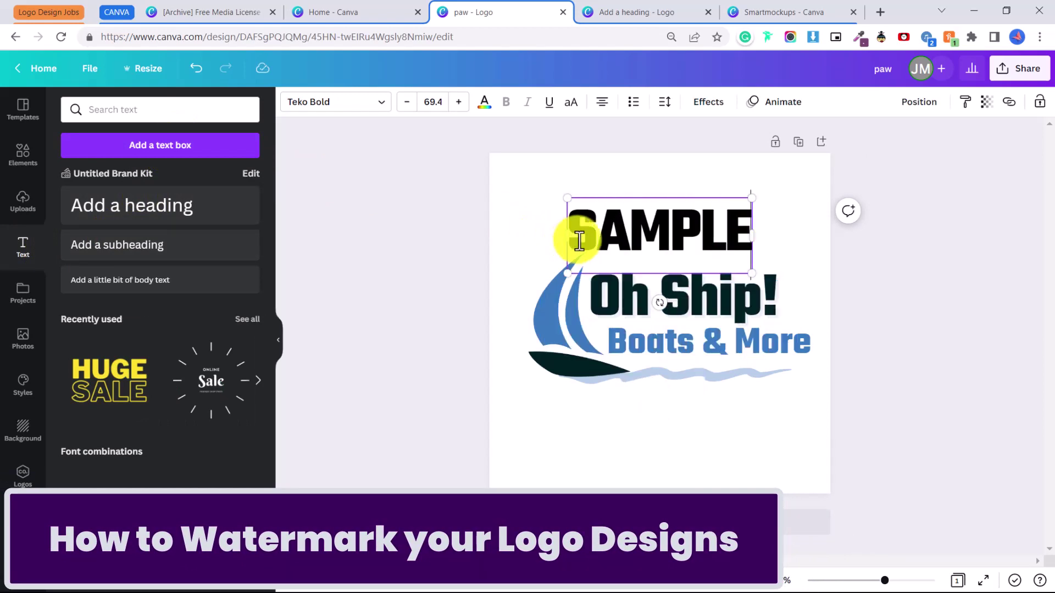
double_click(584, 240)
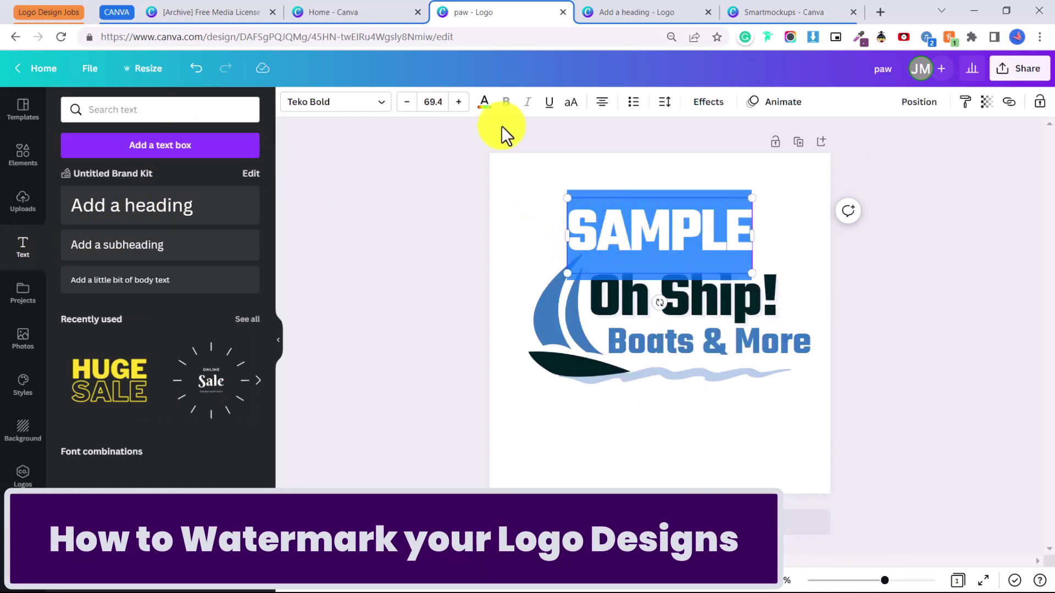
click(484, 102)
click(175, 309)
click(597, 241)
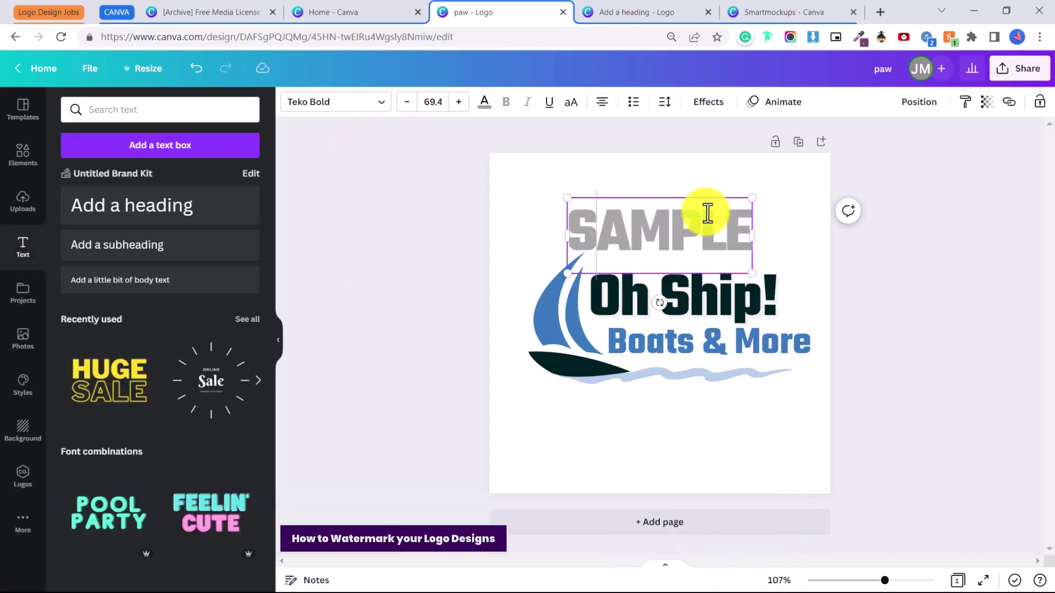
- Tilt the "SAMPLE" text upward to the right, enlarge it and lay it diagonally across the logo
drag(659, 302, 682, 299)
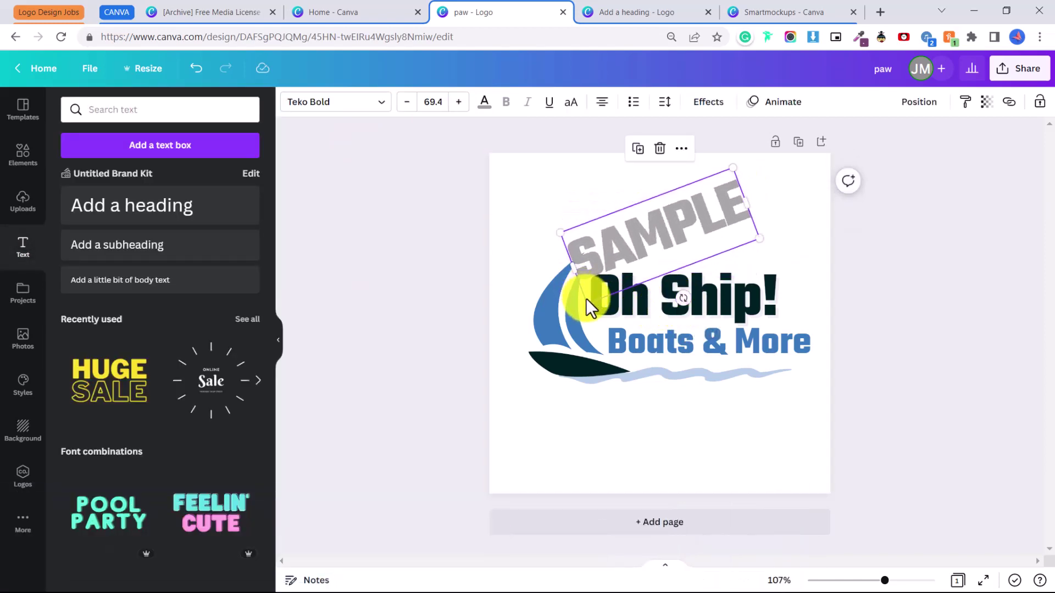
drag(586, 302, 582, 355)
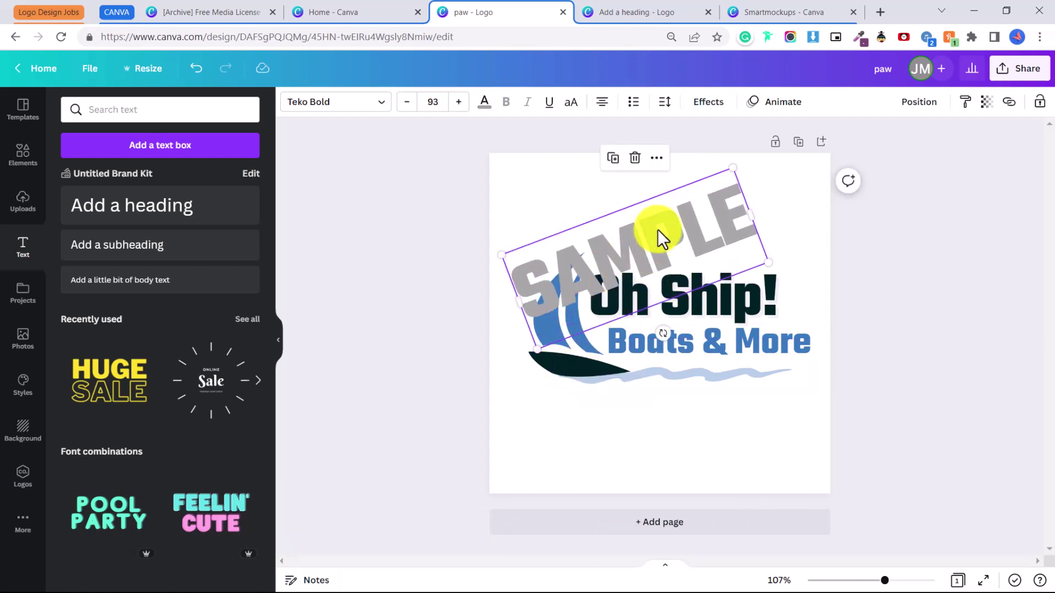
drag(658, 230, 672, 323)
- Make the "SAMPLE" watermark mostly transparent so the logo shows clearly through it
click(987, 102)
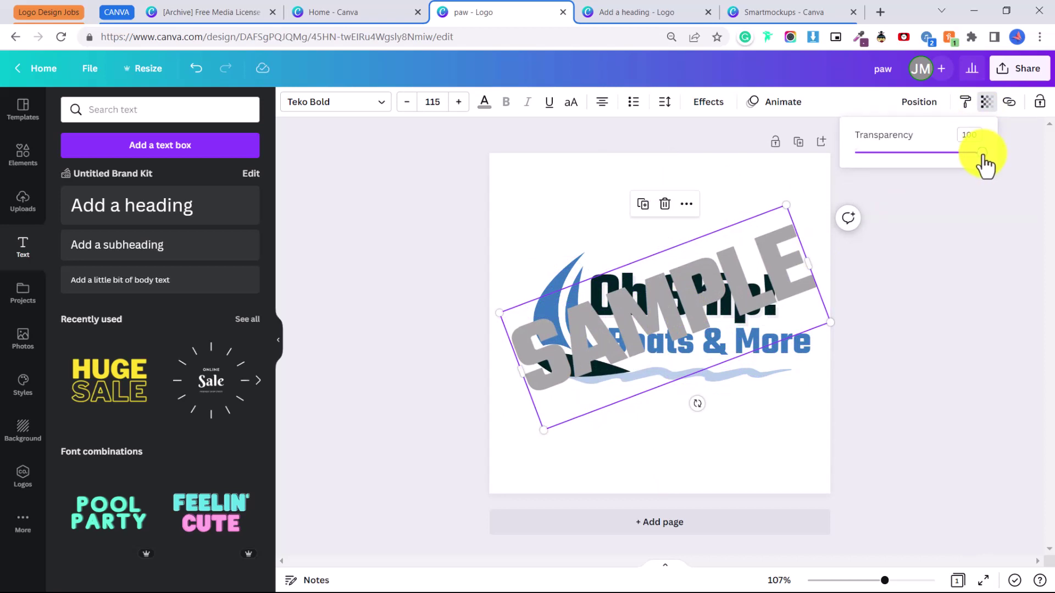
drag(983, 153, 897, 159)
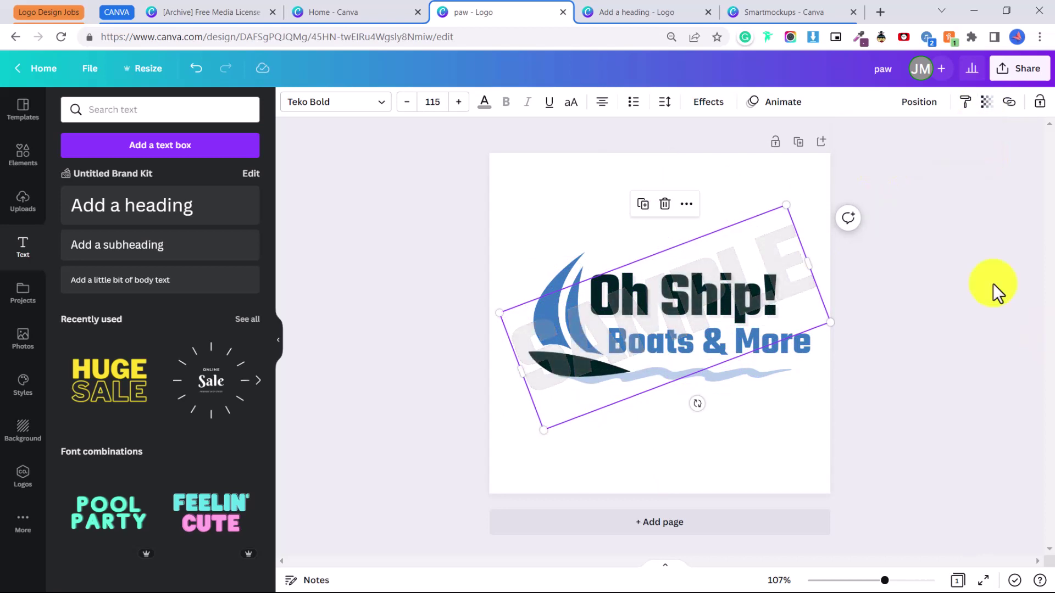
click(895, 244)
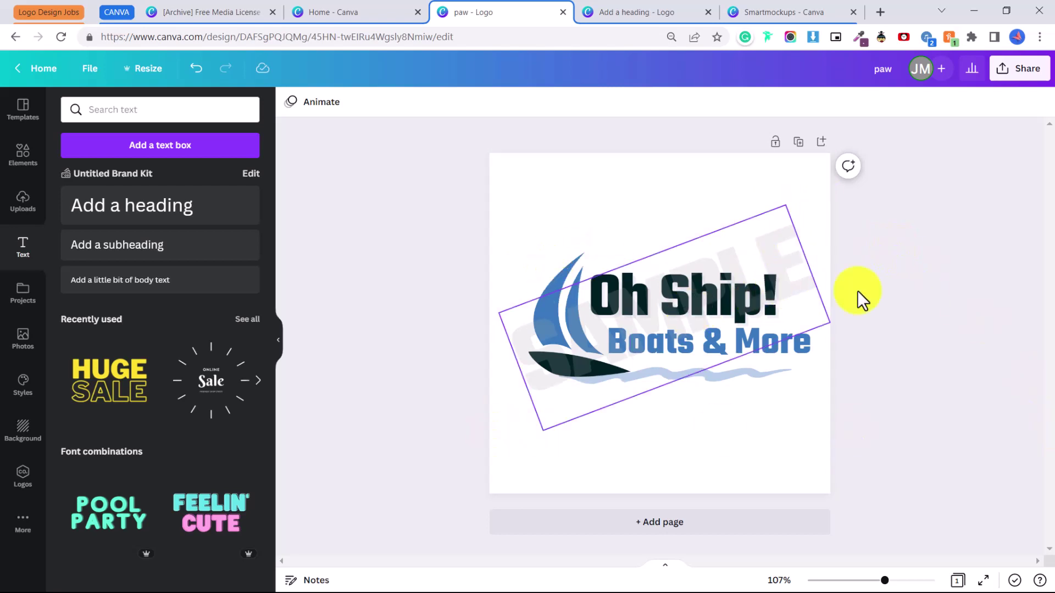
- Switch to the "Add a heading" logo design and deselect its wave to view the logo without a watermark
click(634, 9)
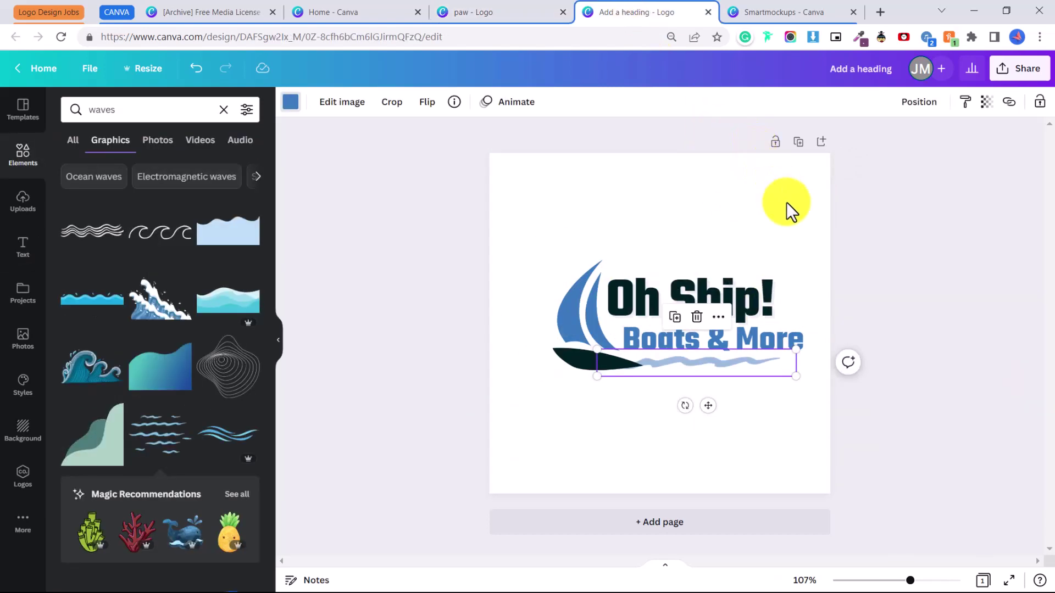
click(662, 224)
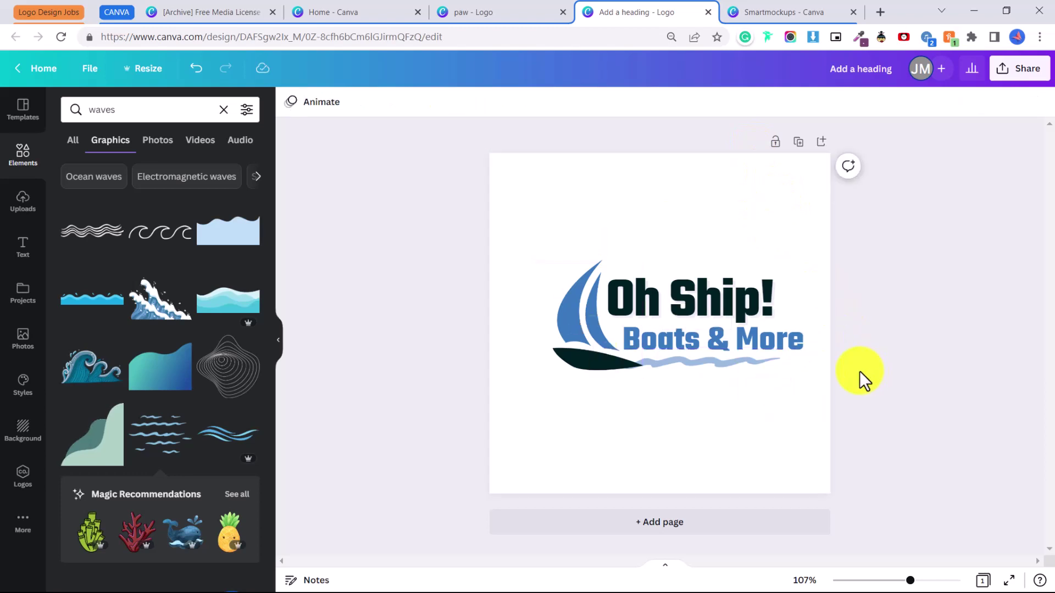
- Search Smartmockups for "Ceramic mugs" and open the free mockup of a white mug on a wooden coaster before a dark screen
click(775, 13)
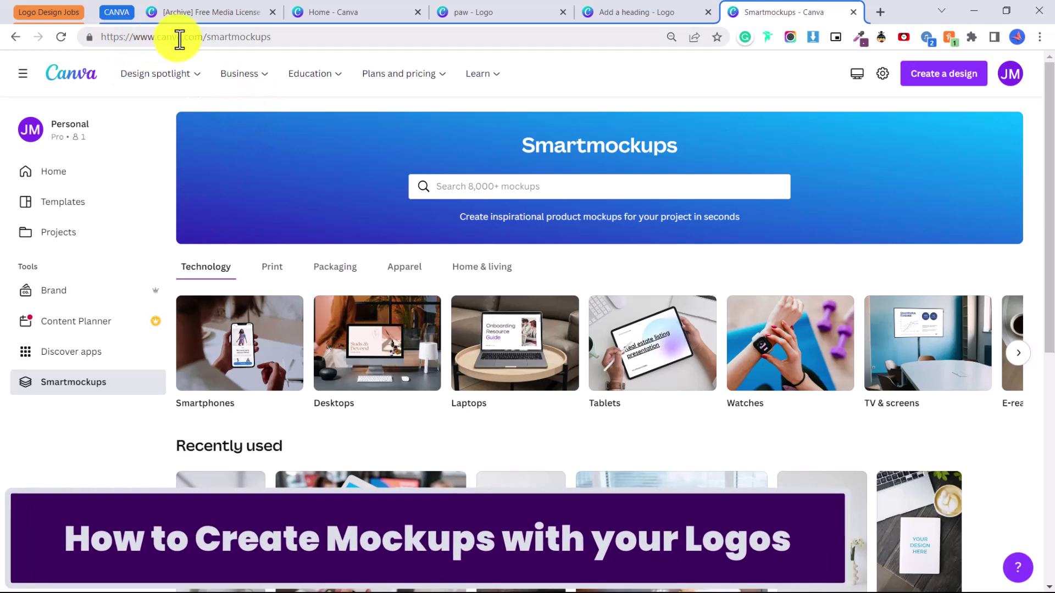
click(473, 189)
text(ce)
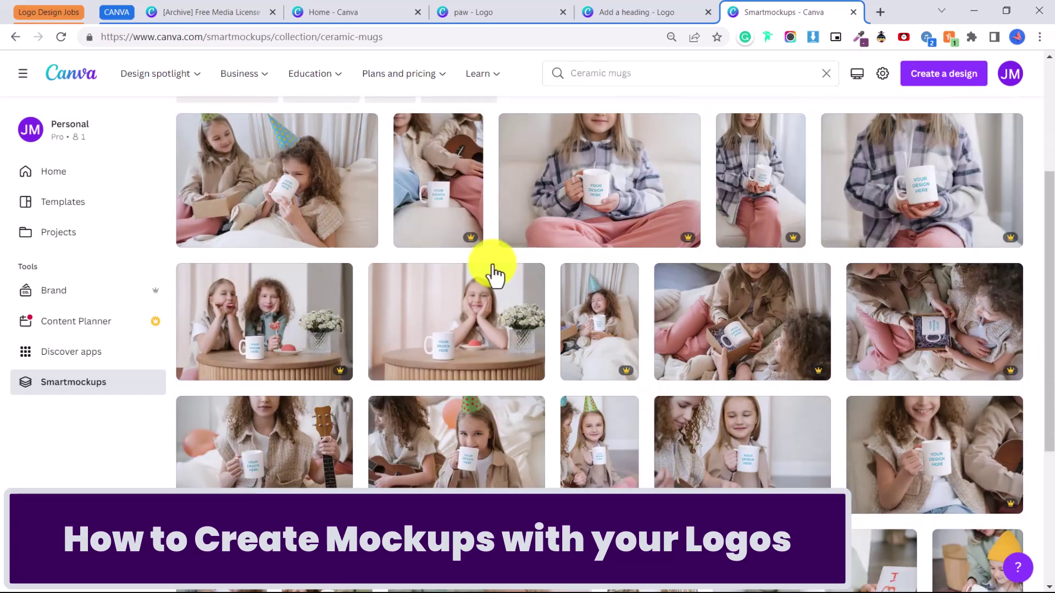
scroll(492, 271, down, 10)
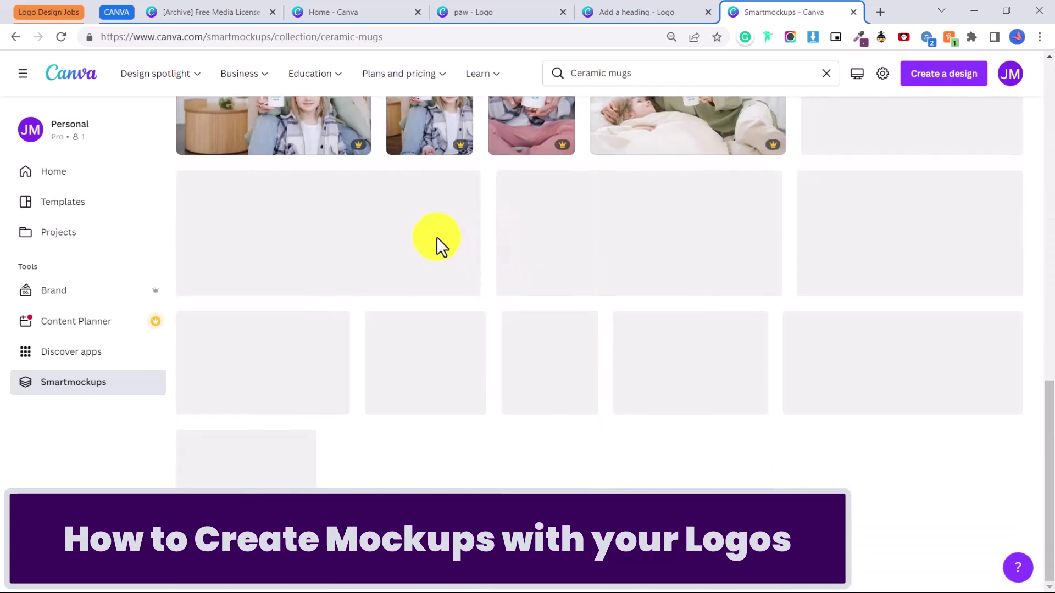
scroll(388, 385, down, 5)
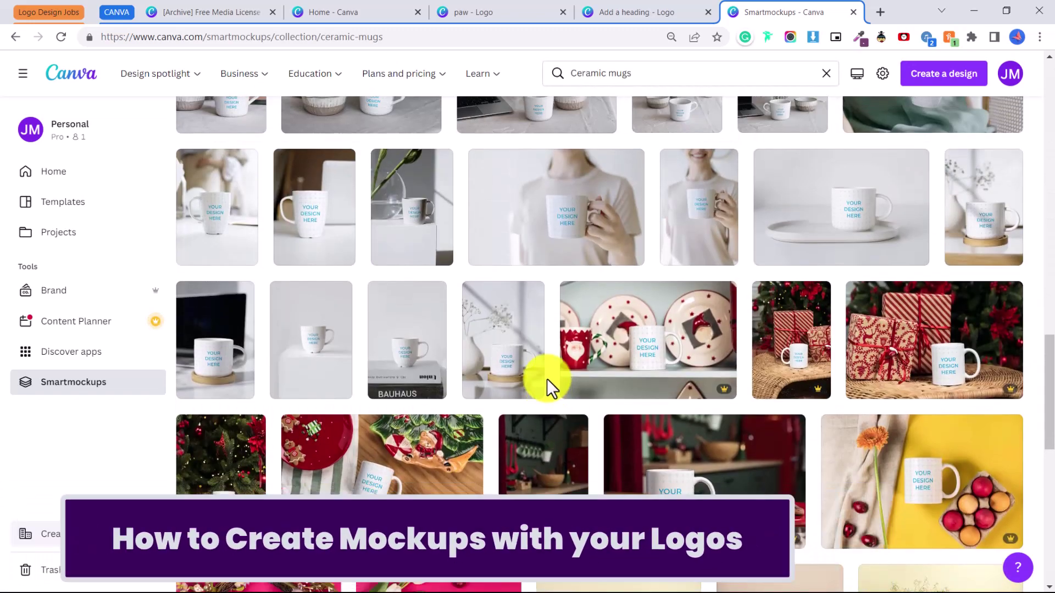
click(225, 360)
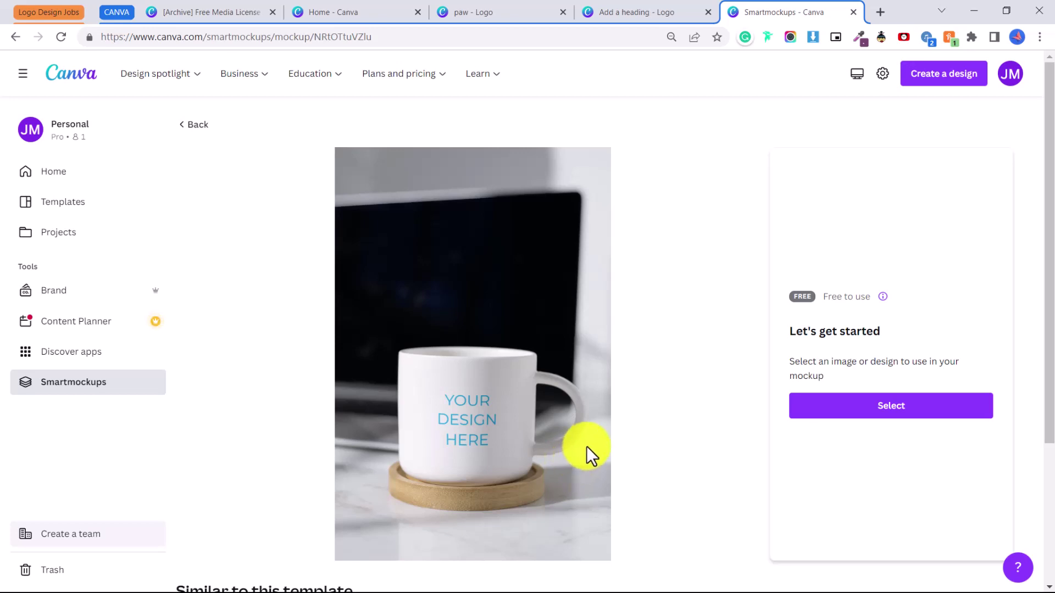
- Upload the logo image "Add a heading (3).png" and apply it to the mug mockup
click(853, 413)
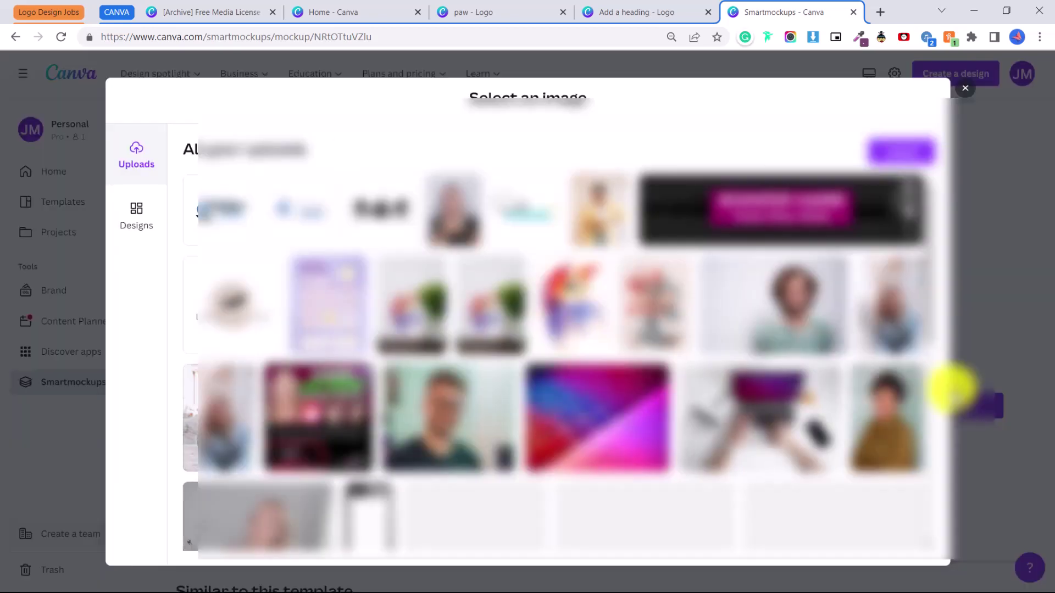
click(930, 150)
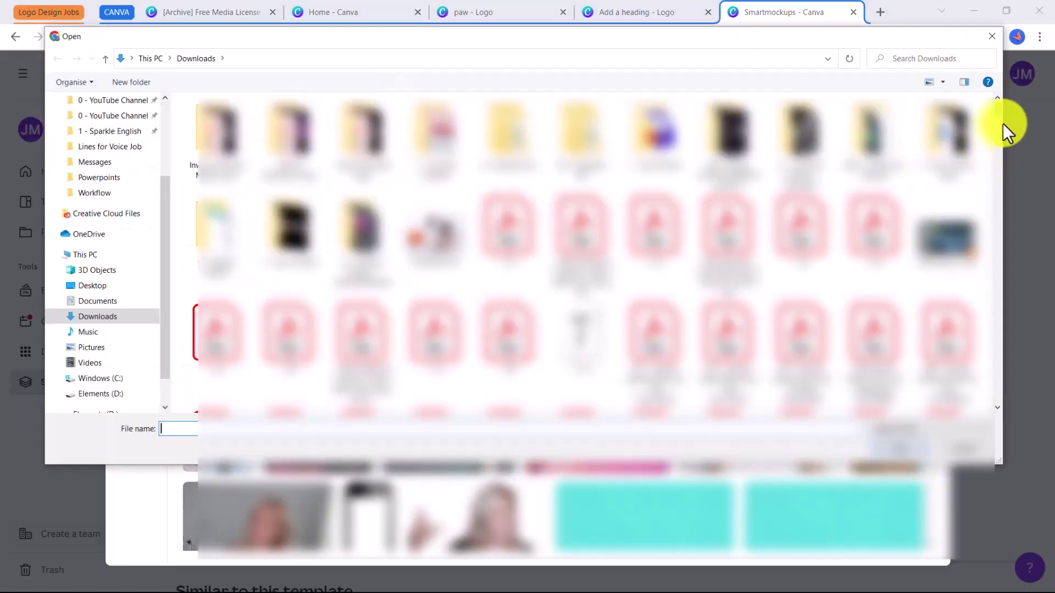
key(Escape)
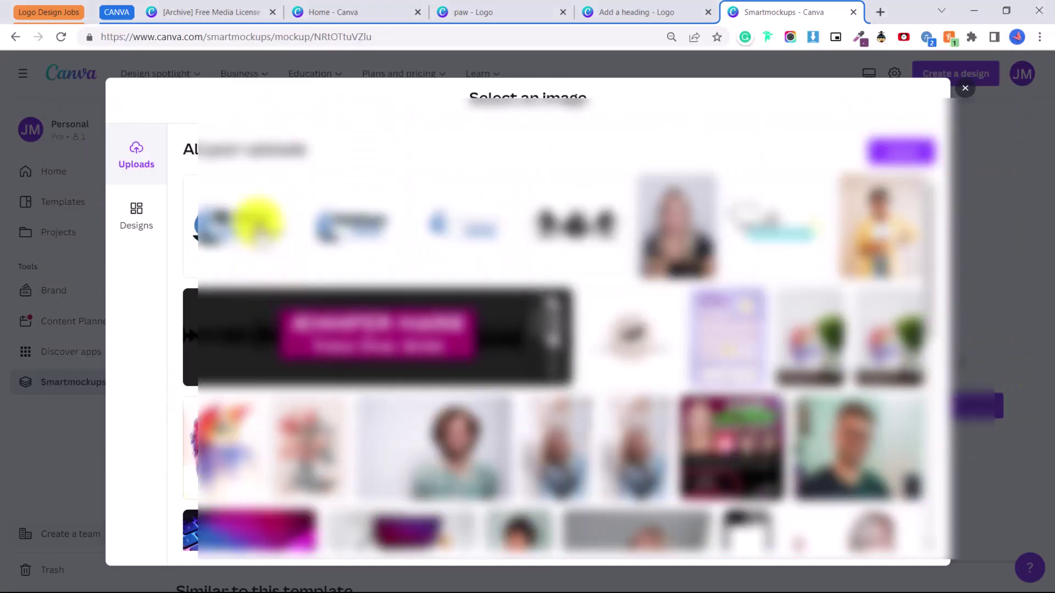
click(245, 225)
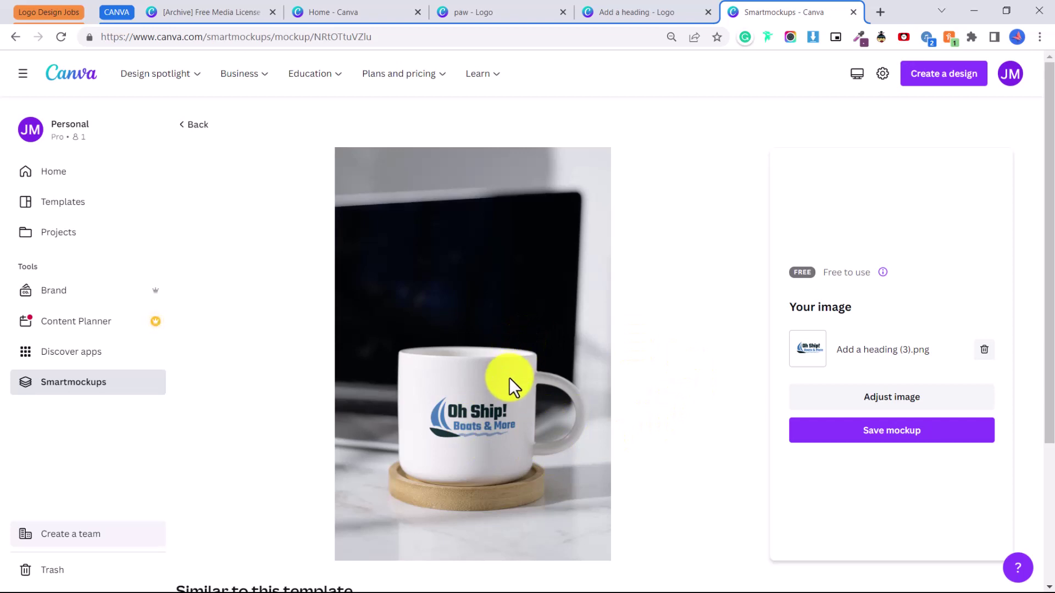
- Adjust the logo on the mug by scaling it to 130% and centring it in both directions, and save the adjustments
click(830, 399)
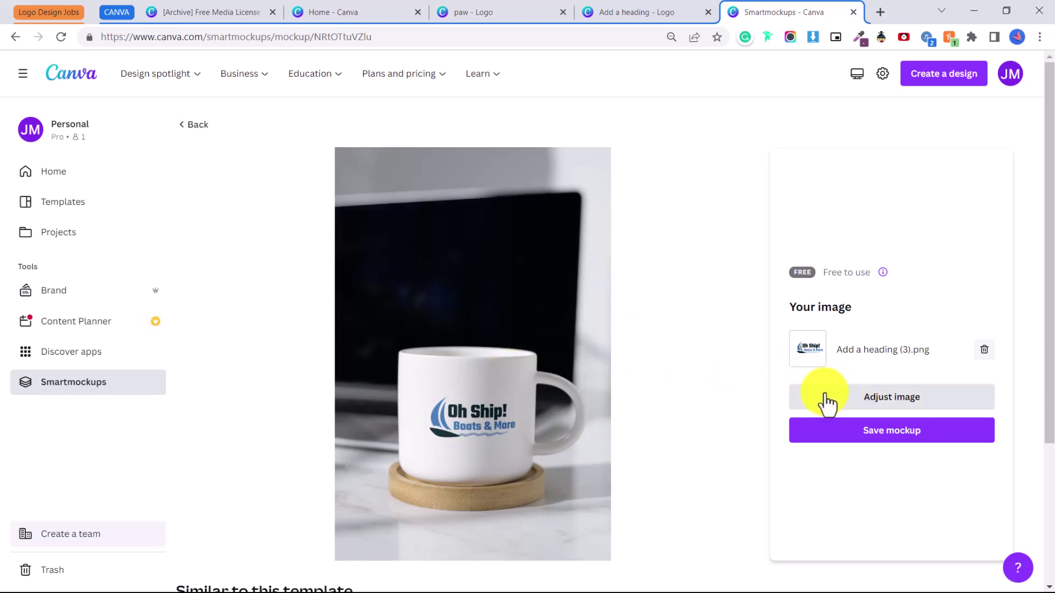
drag(631, 493, 751, 561)
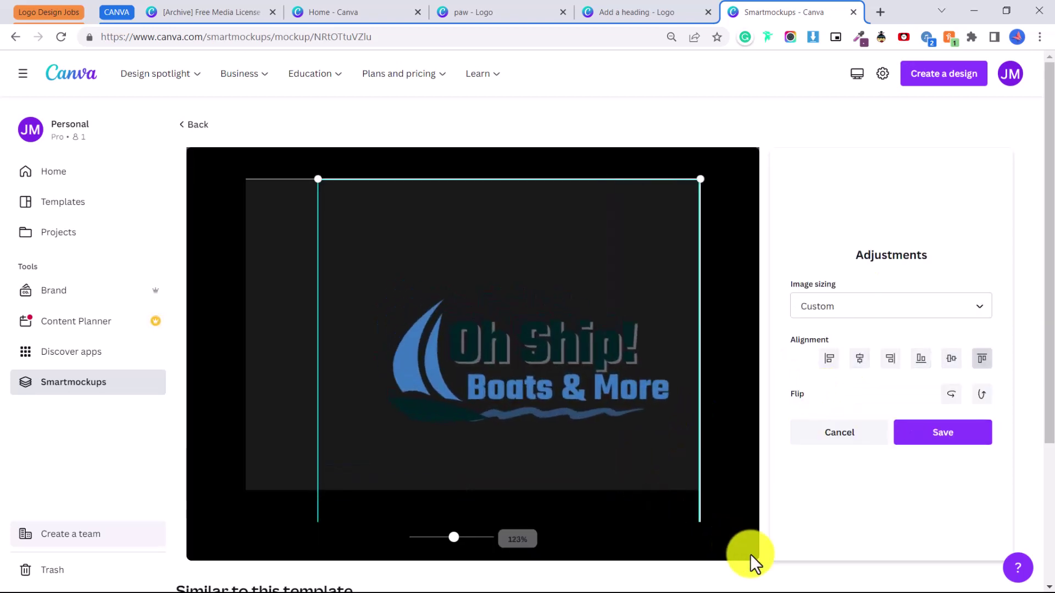
drag(604, 439, 459, 490)
drag(538, 377, 530, 426)
click(453, 547)
drag(453, 548, 454, 536)
drag(505, 336, 528, 334)
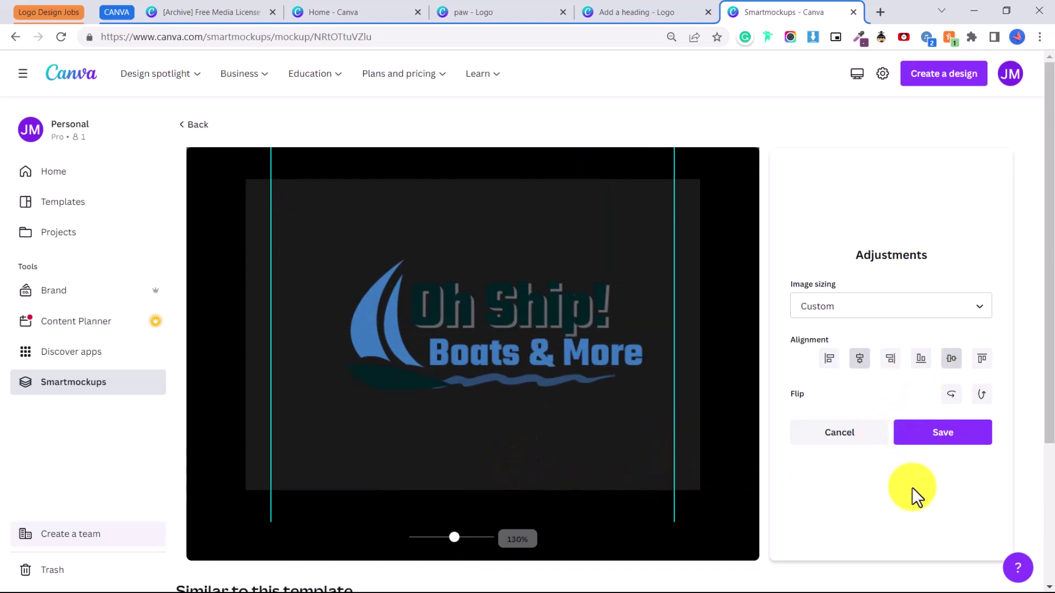
click(944, 439)
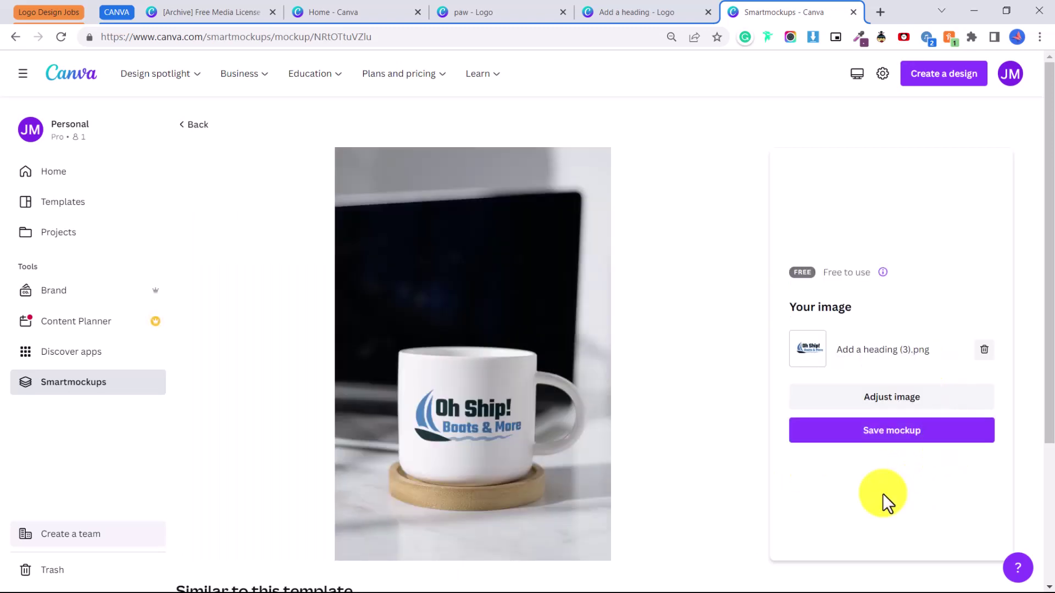
- Save the finished mug mockup
click(901, 434)
click(779, 209)
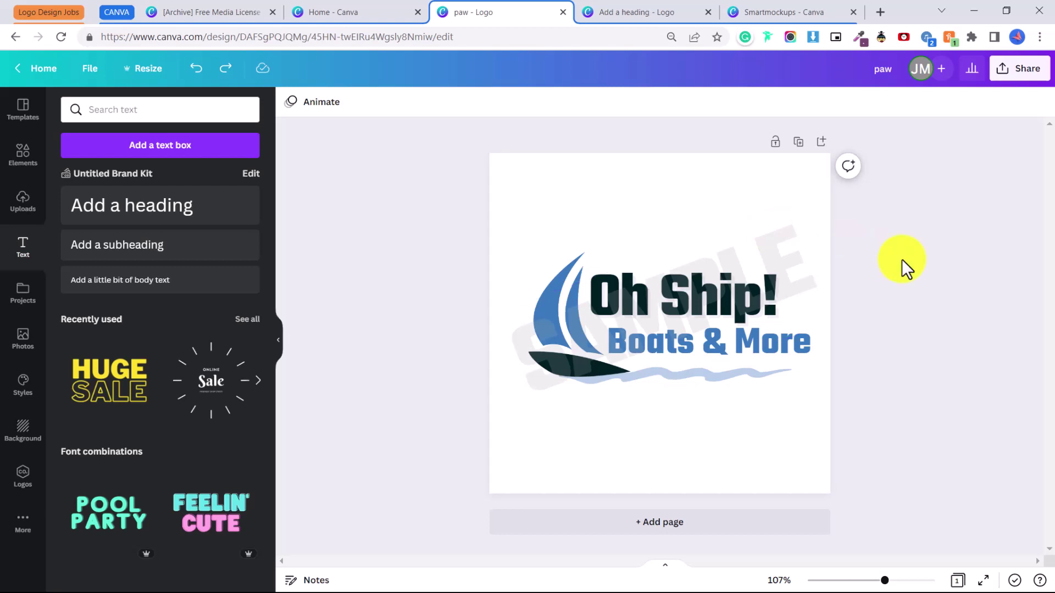
- Select the logo together with its "SAMPLE" watermark in the paw design and place it small in the page's upper-left area
drag(487, 202, 638, 297)
drag(610, 264, 617, 292)
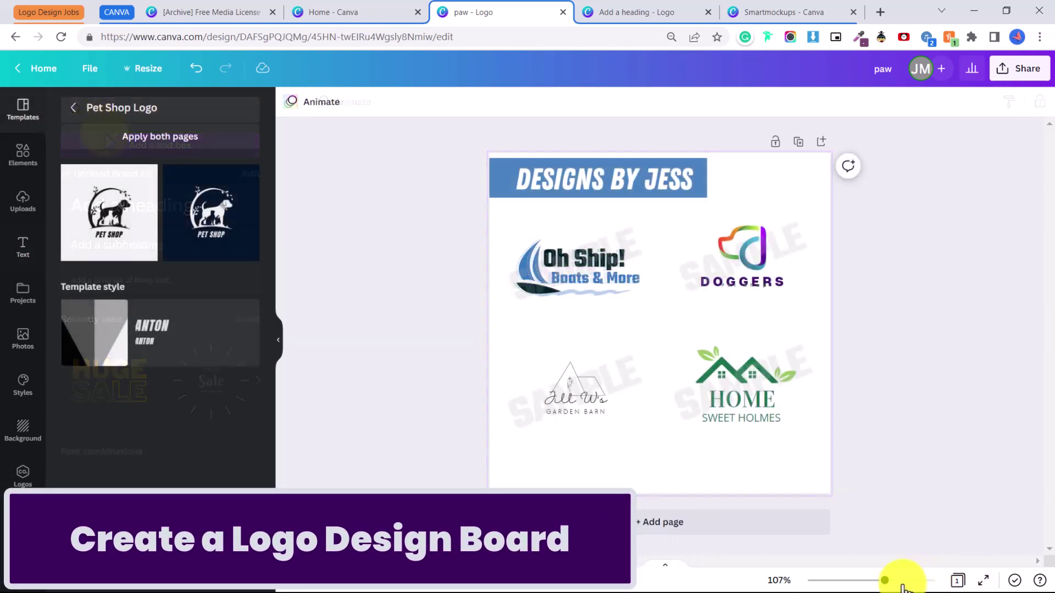
- Widen the blue banner behind the heading of the logo design board until it reaches the page's right edge
drag(885, 580, 890, 580)
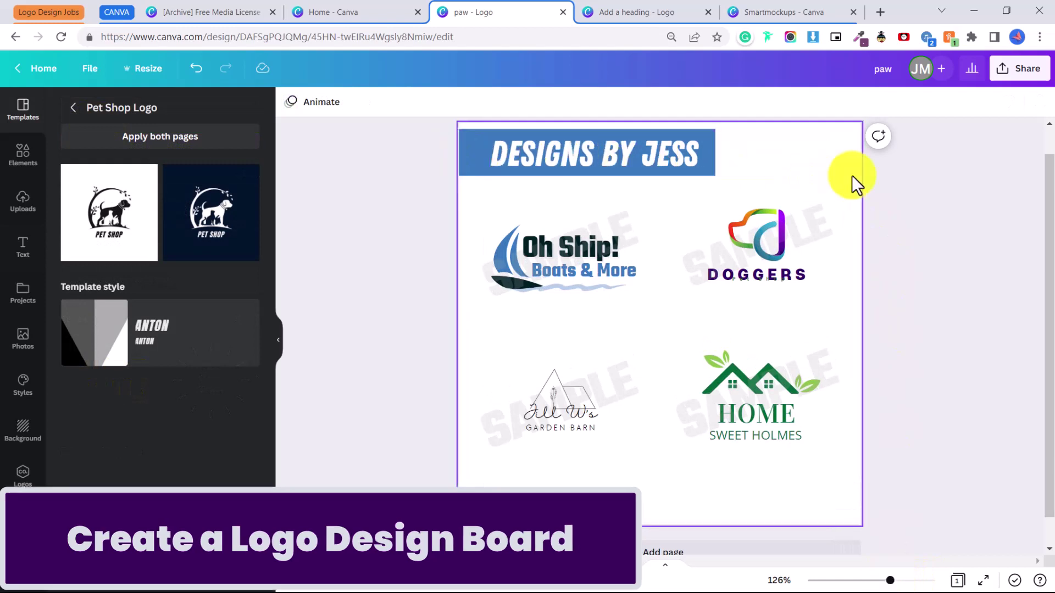
click(466, 152)
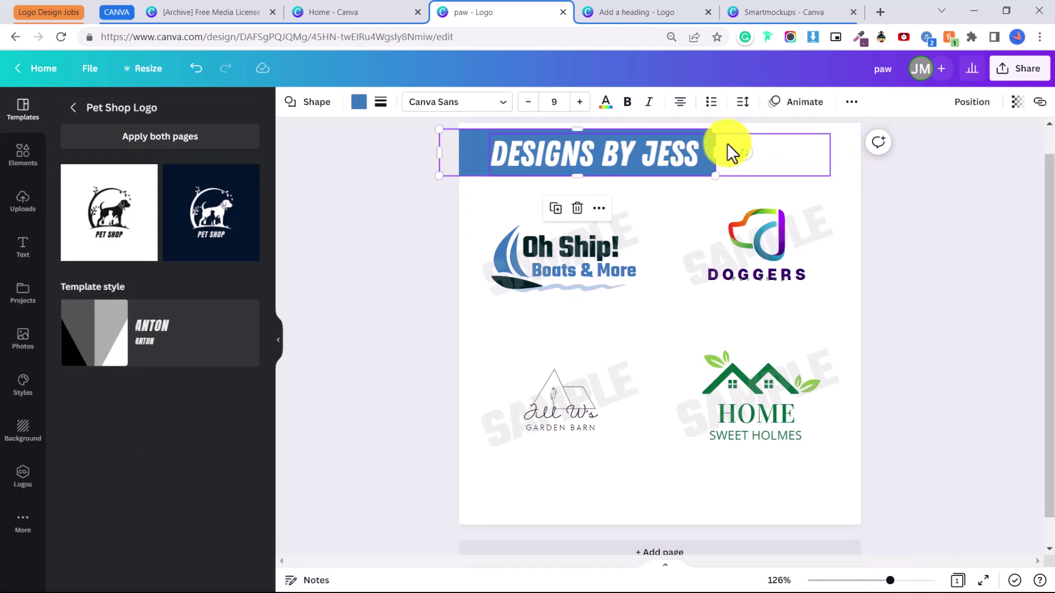
drag(714, 153, 890, 166)
click(902, 506)
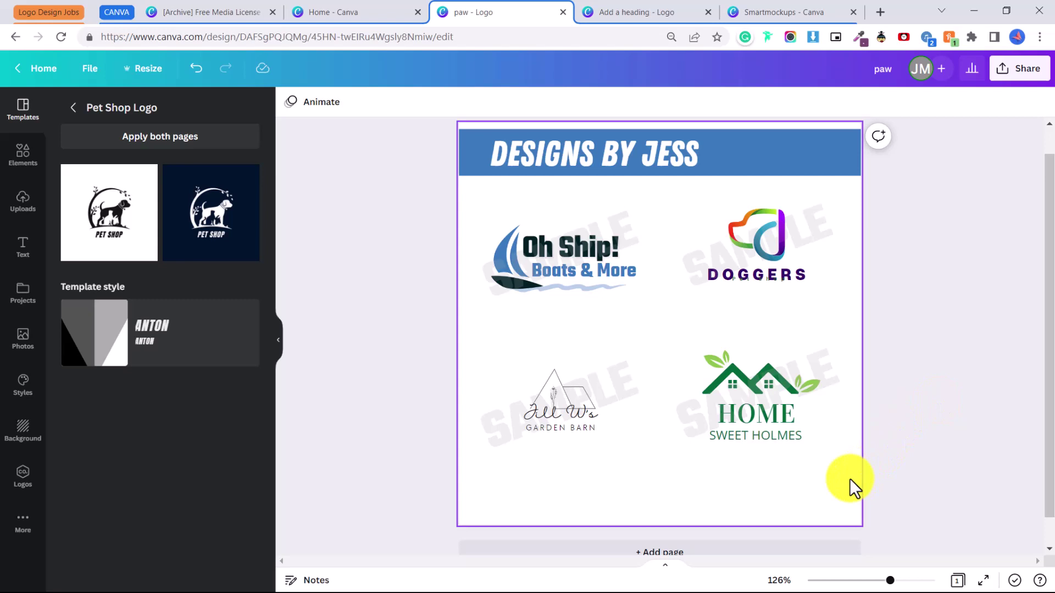
- Undo the last change to the logo design board
key(ctrl+z)
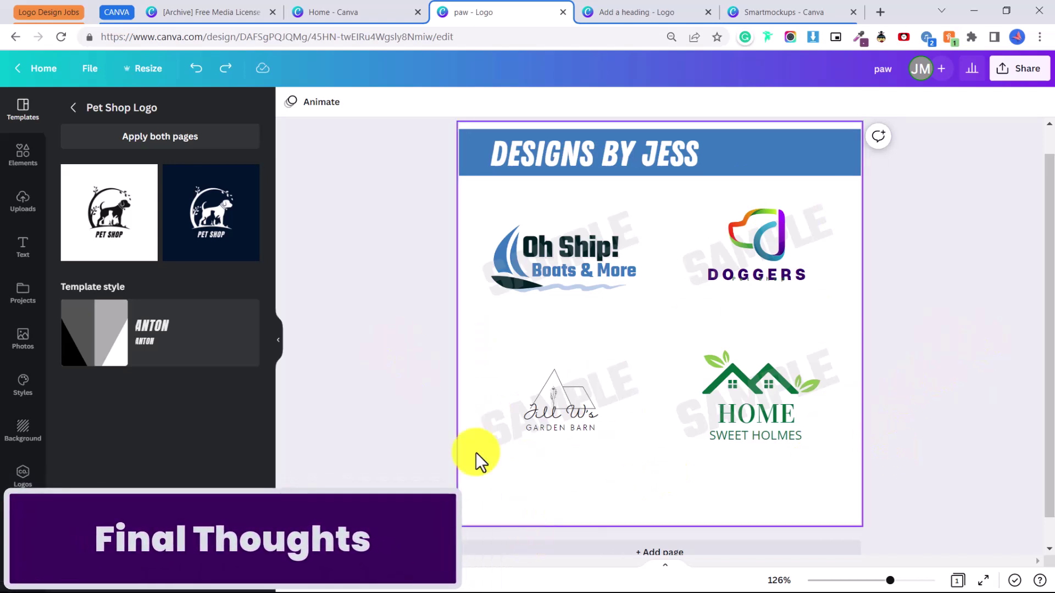
- Return from the Pet Shop Logo template to the "logo" template results, and search the graphic elements for "design" and browse them
click(73, 108)
click(114, 111)
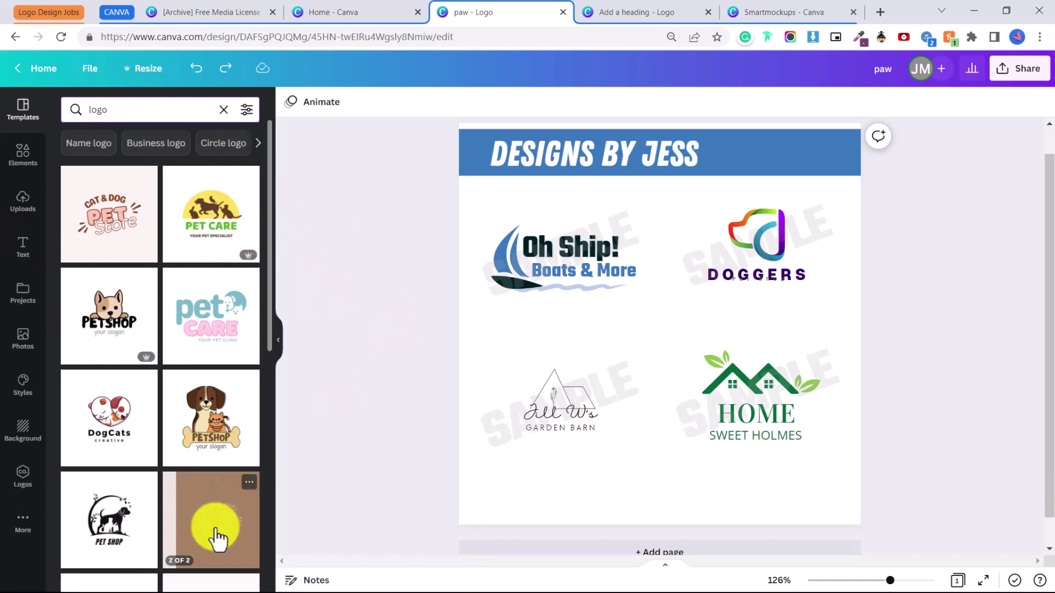
click(25, 159)
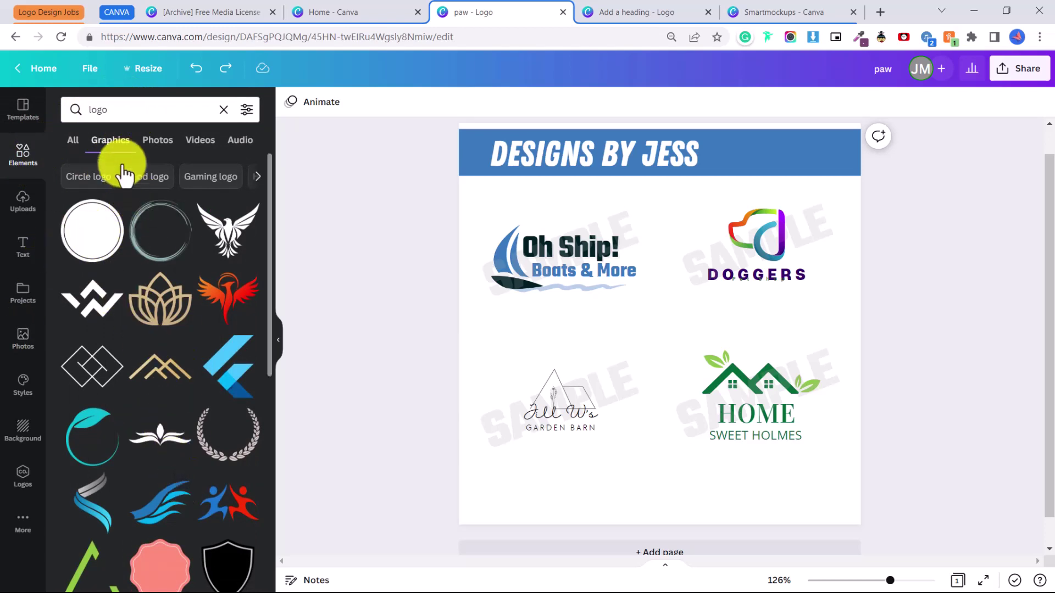
click(126, 113)
text(design)
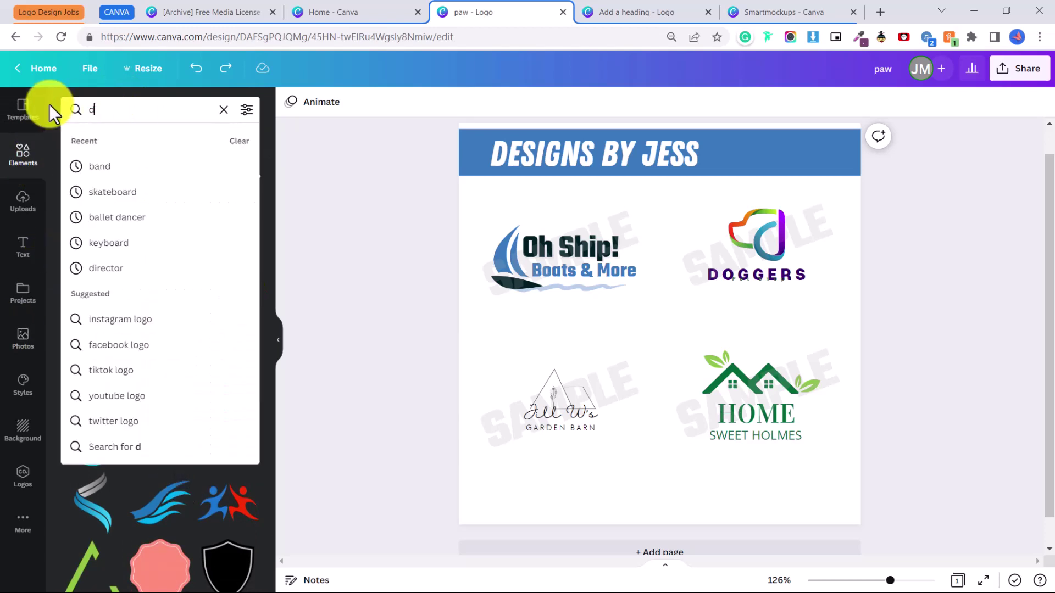
key(Return)
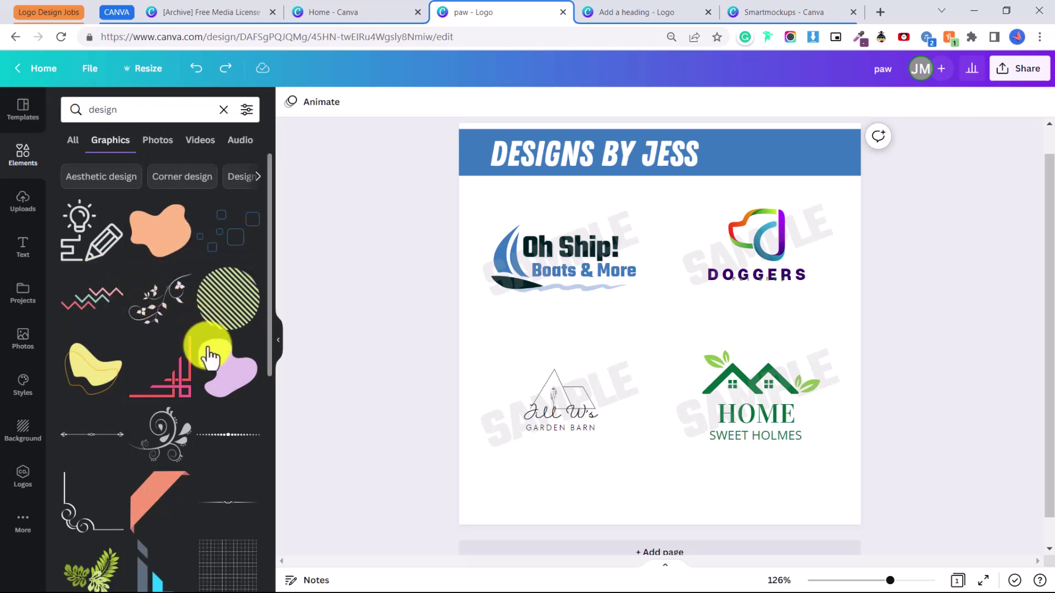
scroll(208, 354, down, 5)
scroll(137, 490, down, 5)
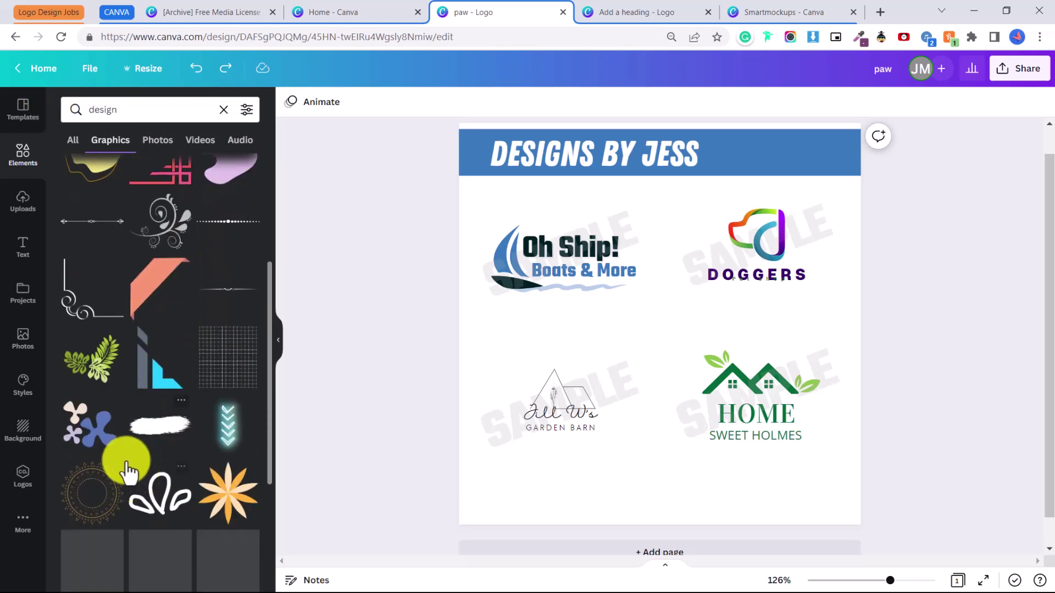